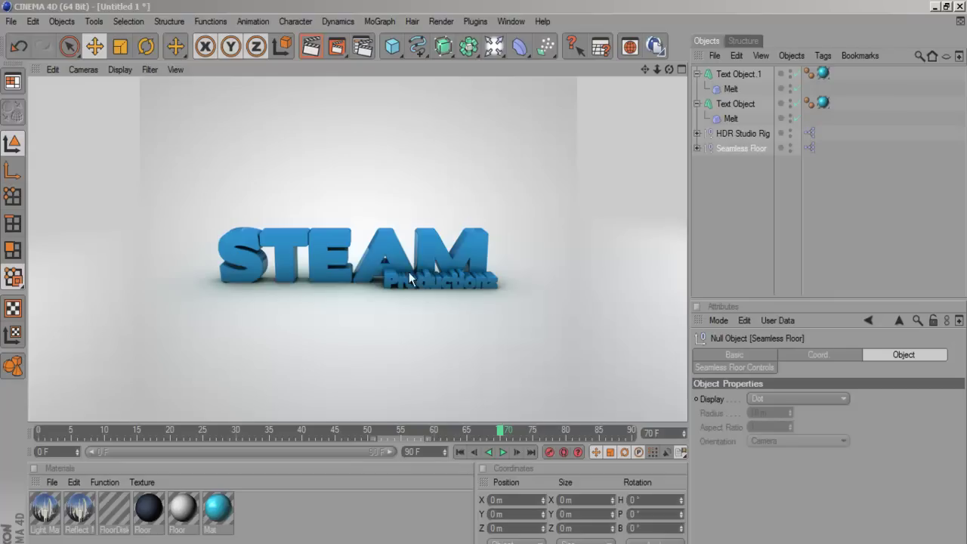
# Step: Play the Melt animation from the first frame and pause with STEAM and Productions formed
pyautogui.click(459, 452)
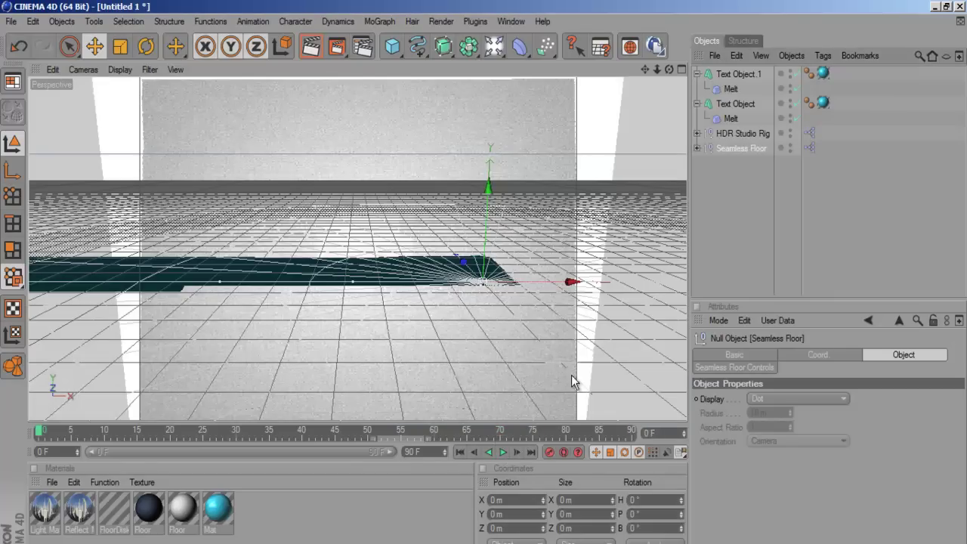
pyautogui.click(502, 452)
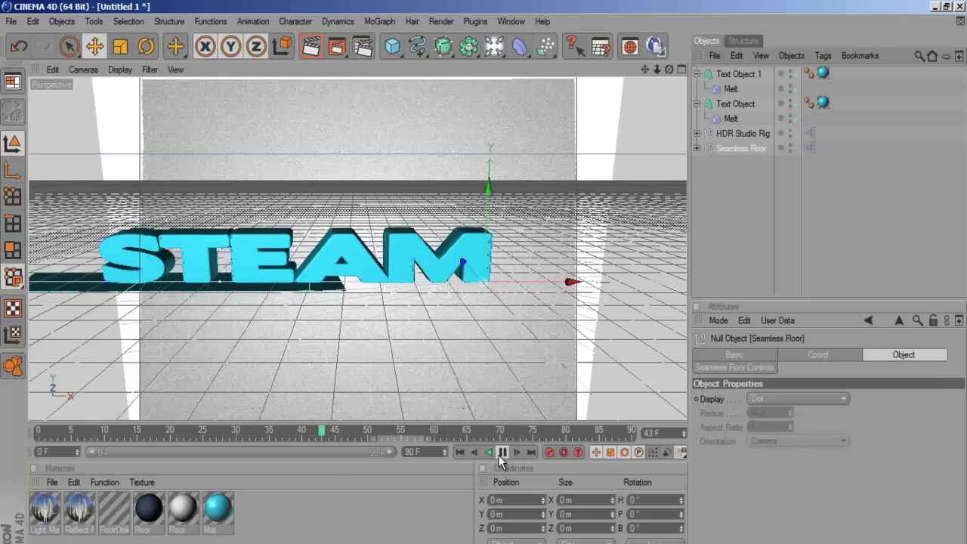
pyautogui.click(502, 452)
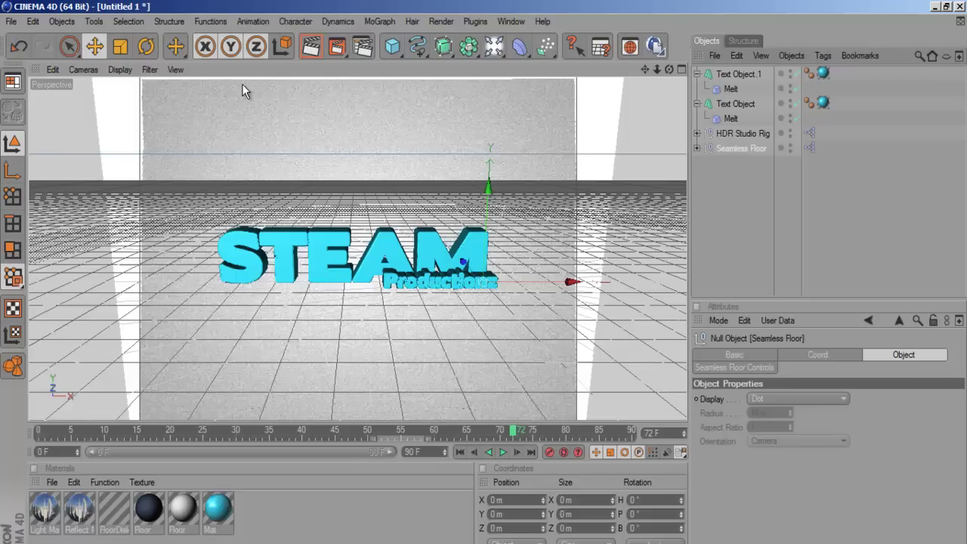
# Step: Start a new empty scene and tilt the view to a flatter angle
pyautogui.click(10, 21)
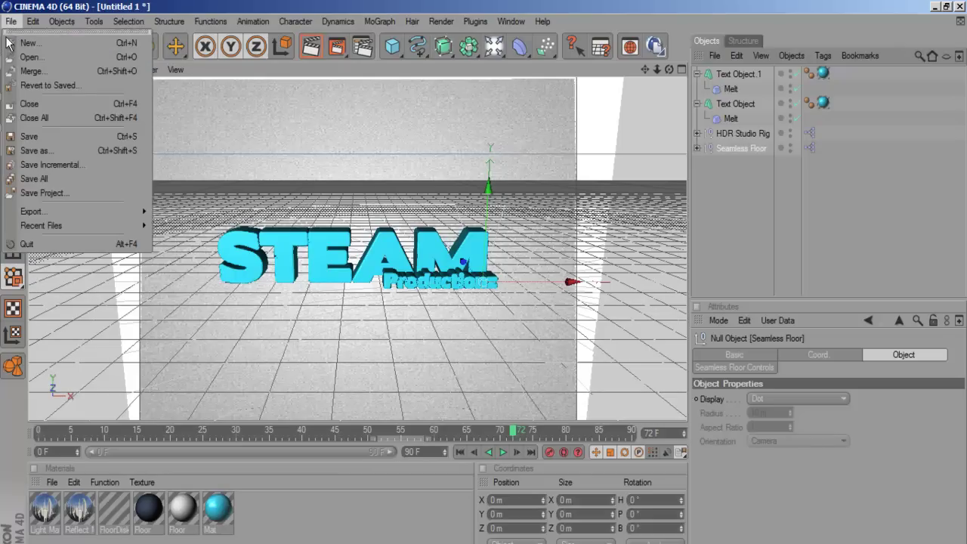
pyautogui.click(9, 44)
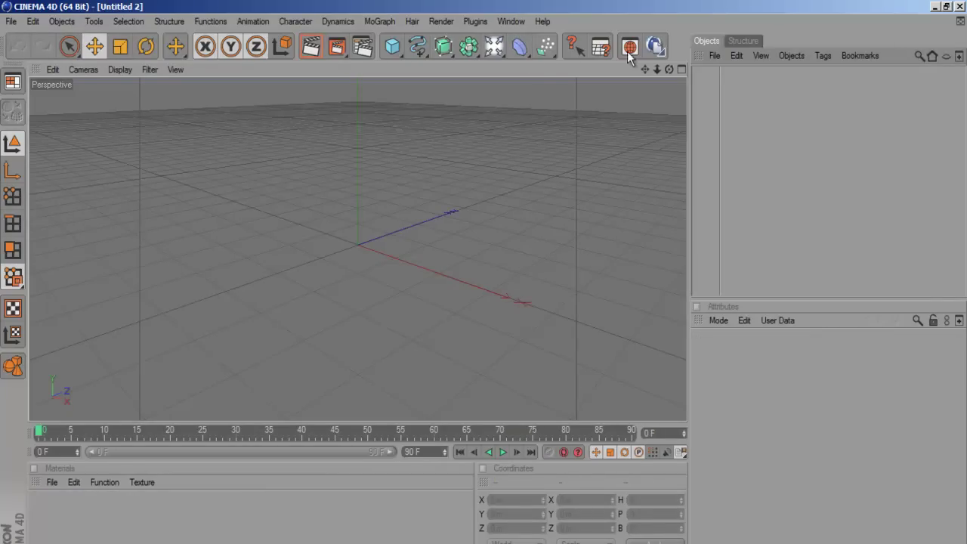
pyautogui.moveTo(670, 70); pyautogui.dragTo(483, 285)
# Step: Add a MoGraph Text Object reading 'STEAM' with extrusion depth 56
pyautogui.click(379, 21)
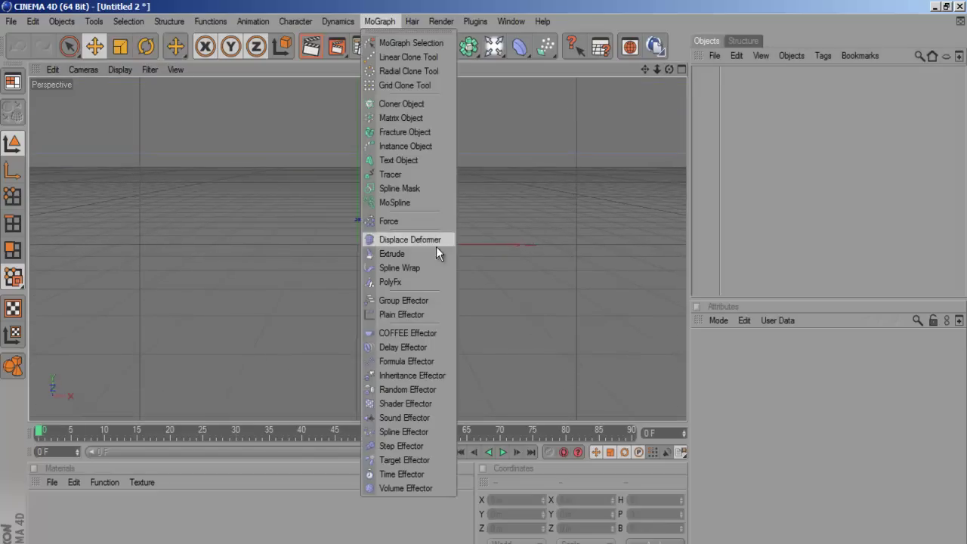
pyautogui.click(421, 163)
pyautogui.write('STEAM')
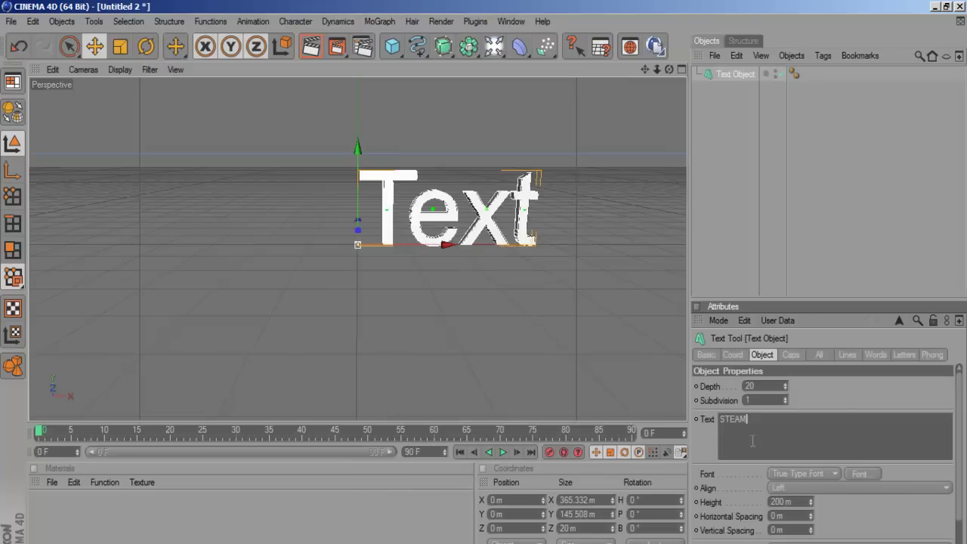
pyautogui.click(839, 399)
pyautogui.click(786, 387)
pyautogui.moveTo(786, 385); pyautogui.dragTo(787, 388)
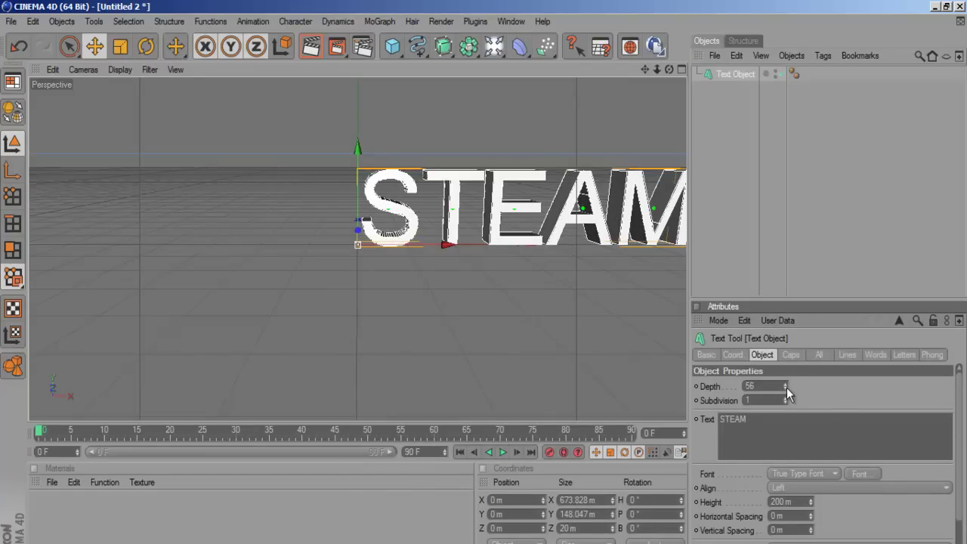
pyautogui.click(861, 475)
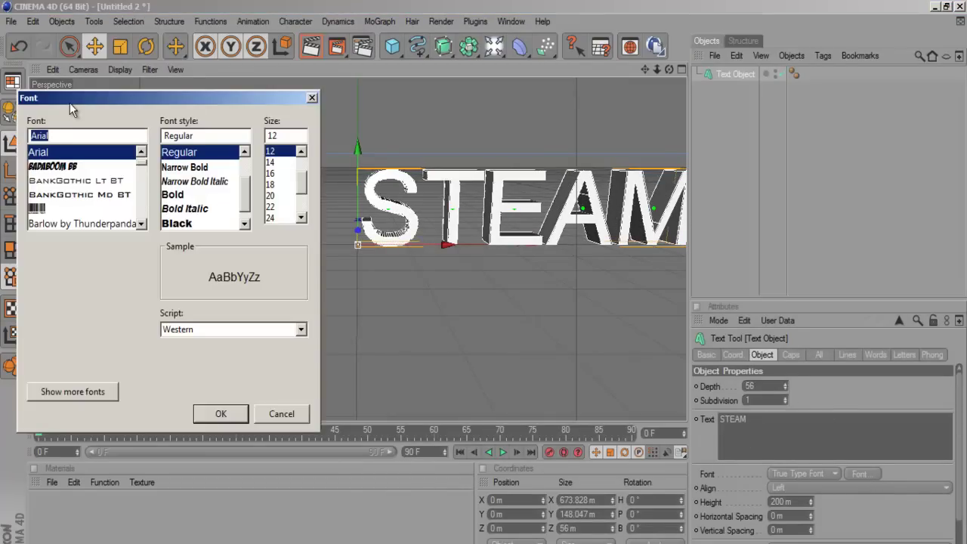
# Step: Set the STEAM text's font to BorisBlackBloxx
pyautogui.write('black')
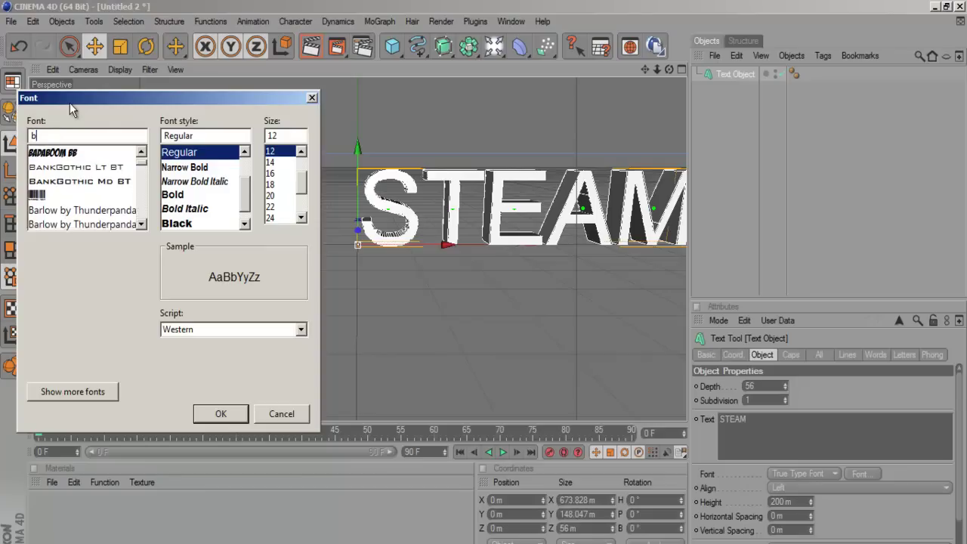
pyautogui.press('BackSpace')
pyautogui.press('BackSpace')
pyautogui.press('BackSpace')
pyautogui.press('BackSpace')
pyautogui.write('ori')
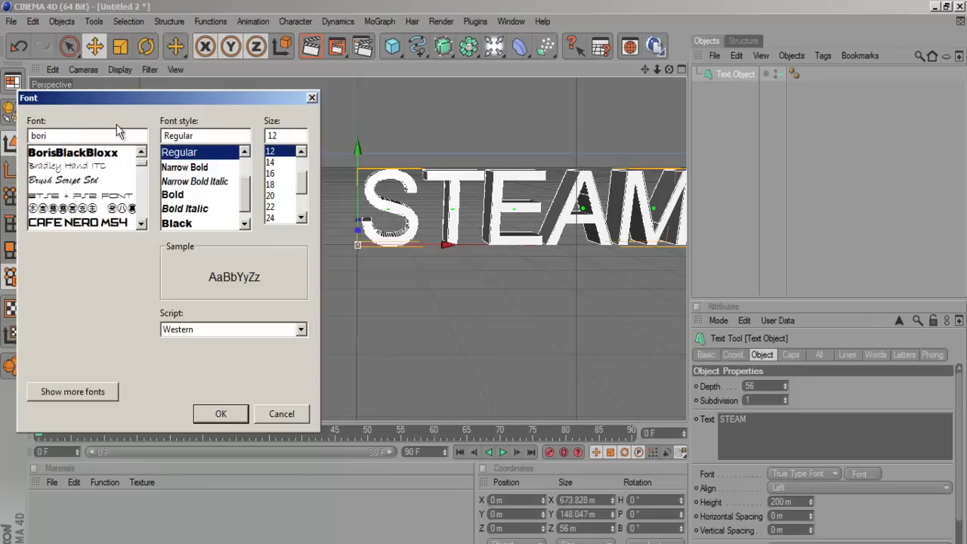
pyautogui.click(111, 156)
pyautogui.click(223, 413)
# Step: Set the STEAM text's alignment to Middle and centre it in the view
pyautogui.moveTo(451, 250); pyautogui.dragTo(486, 292)
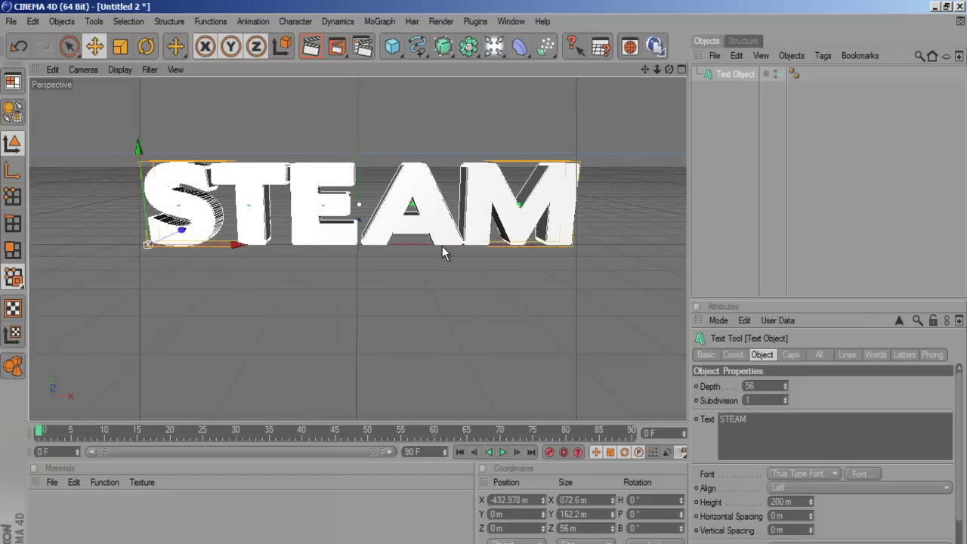
pyautogui.scroll(-2, 443, 249)
pyautogui.click(821, 488)
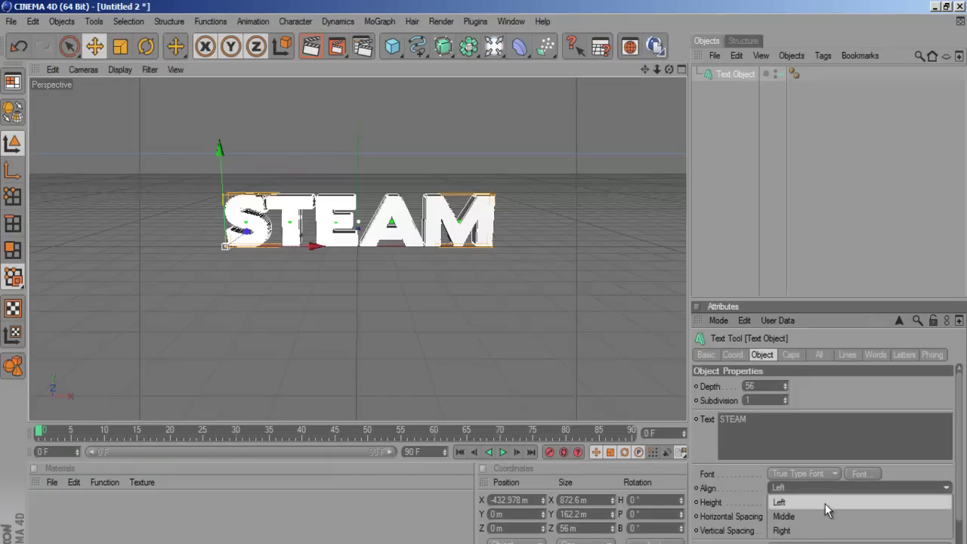
pyautogui.click(826, 514)
pyautogui.moveTo(670, 68); pyautogui.dragTo(484, 284)
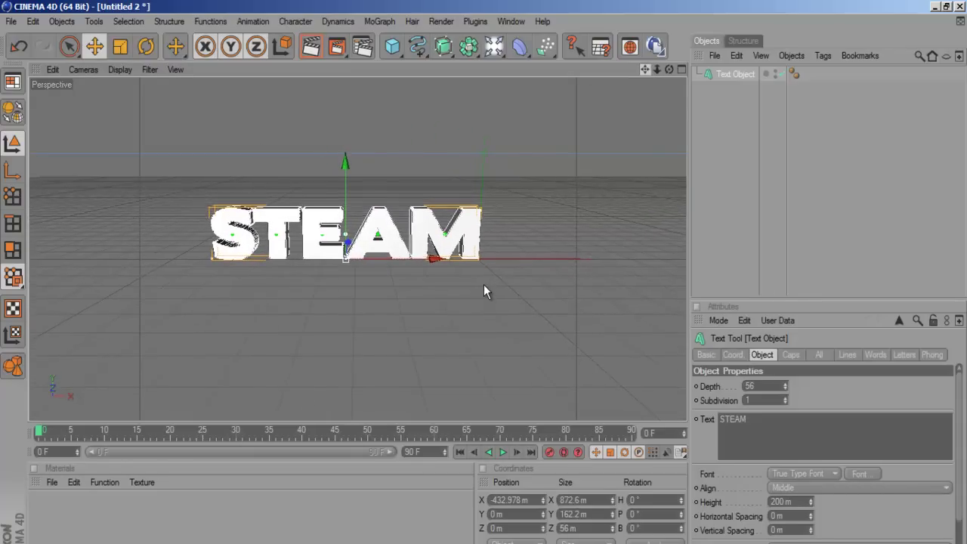
pyautogui.click(519, 47)
# Step: Add a Melt deformer as a child of the STEAM text and set its Strength to 100%
pyautogui.click(770, 141)
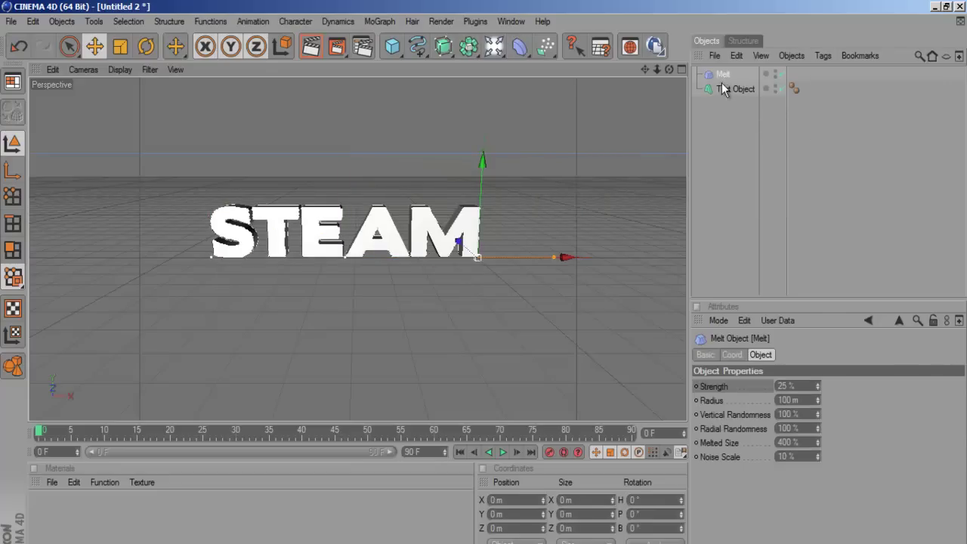
pyautogui.moveTo(723, 74); pyautogui.dragTo(720, 87)
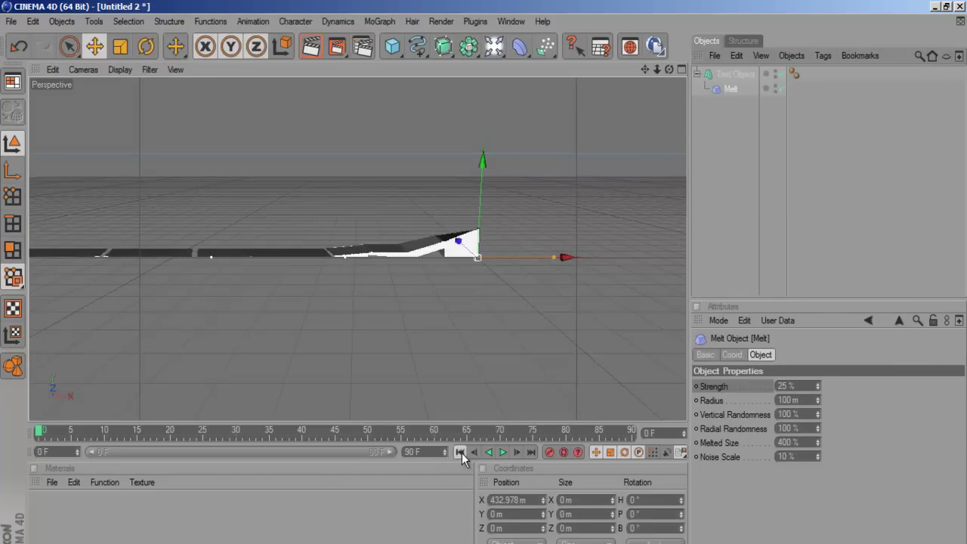
pyautogui.keyDown('alt'); pyautogui.moveTo(451, 330); pyautogui.dragTo(307, 282, button='right'); pyautogui.keyUp('alt')
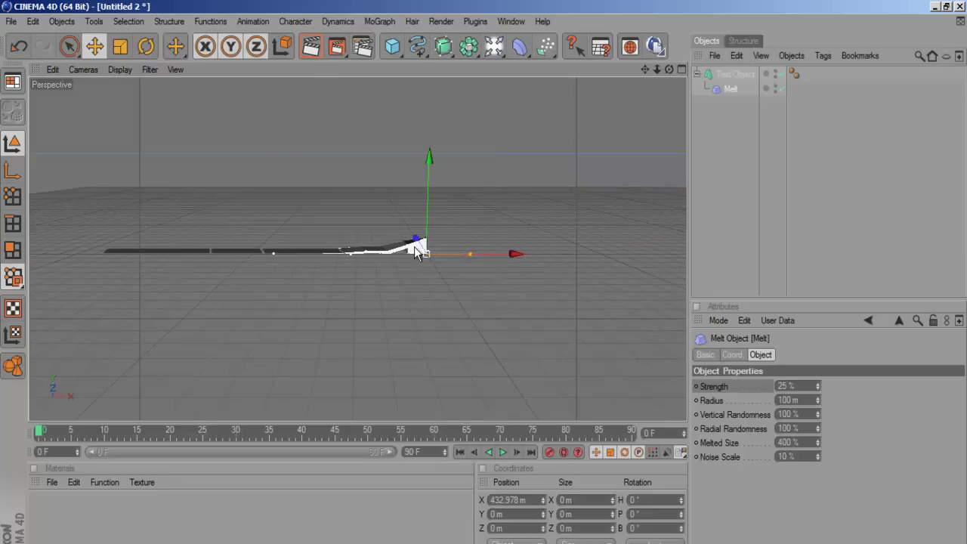
pyautogui.click(311, 47)
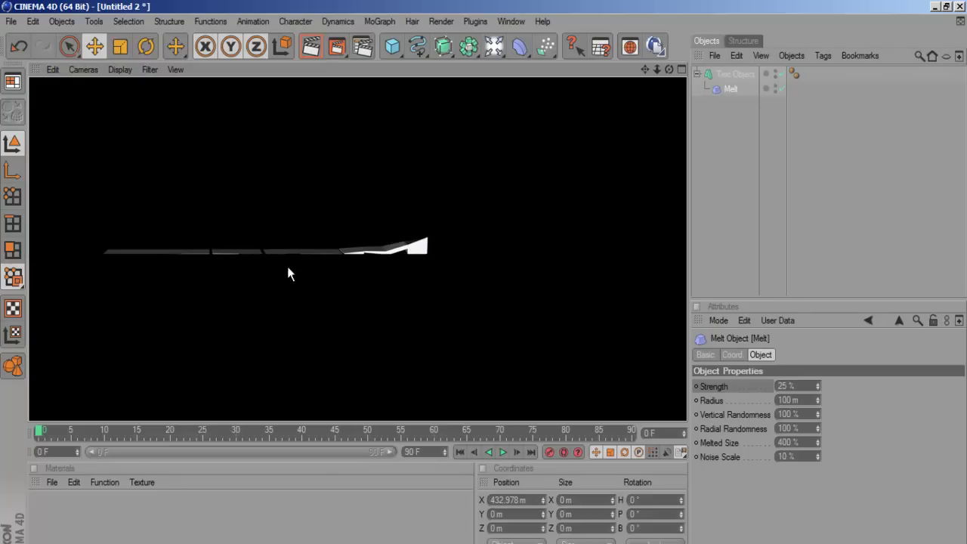
pyautogui.click(504, 452)
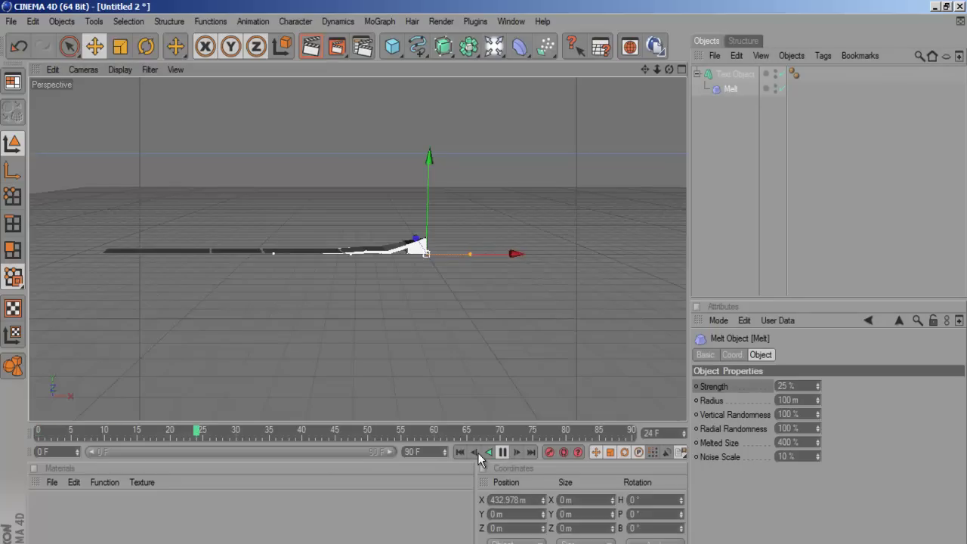
pyautogui.click(503, 452)
pyautogui.click(459, 452)
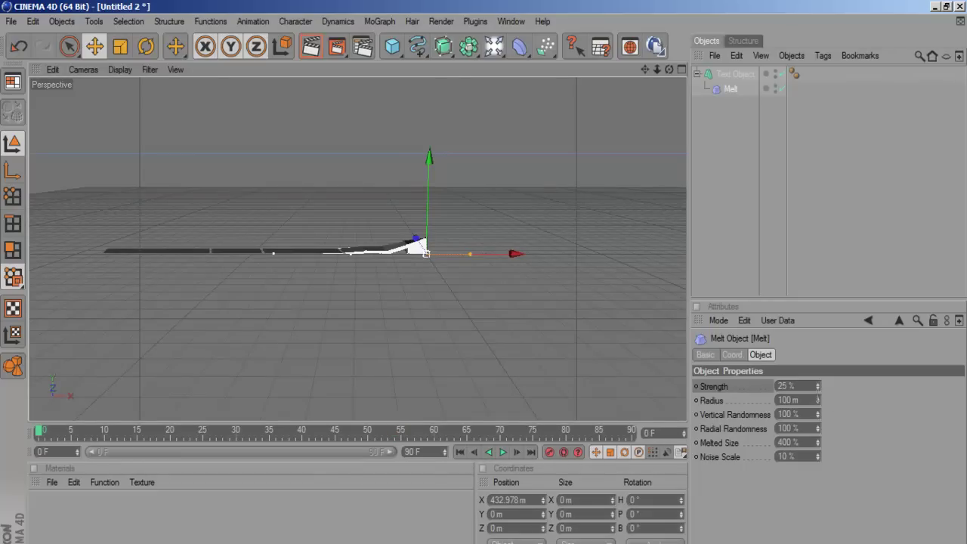
pyautogui.moveTo(818, 387)
pyautogui.mouseDown()
pyautogui.moveTo(818, 363)
pyautogui.moveTo(819, 386)
pyautogui.mouseUp()
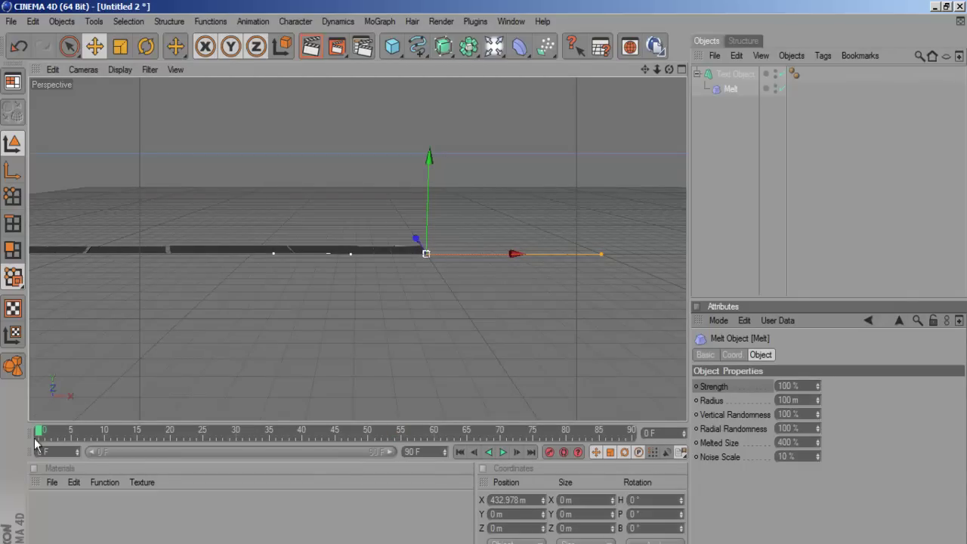
# Step: Keyframe Melt Strength at 100% on frame 0 and 0% on frame 50
pyautogui.click(696, 386)
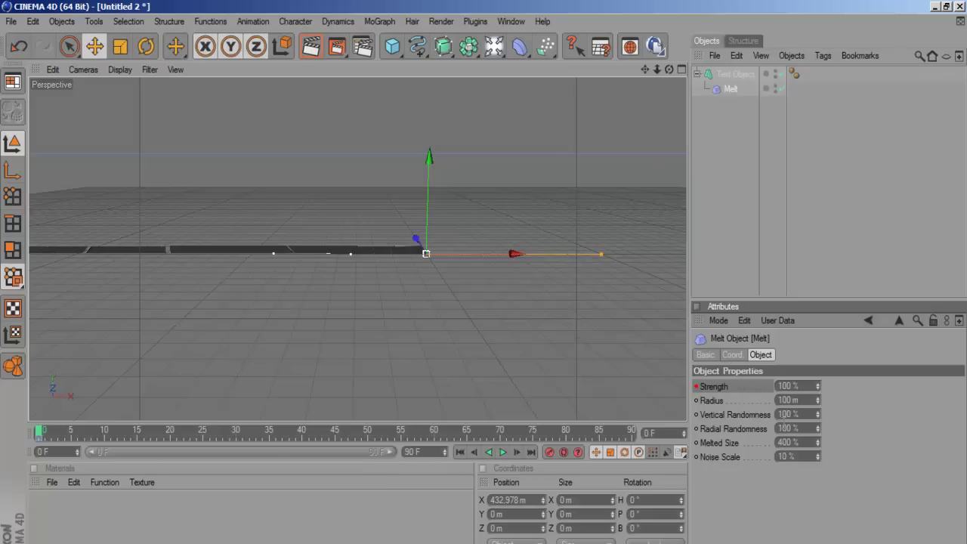
pyautogui.click(368, 436)
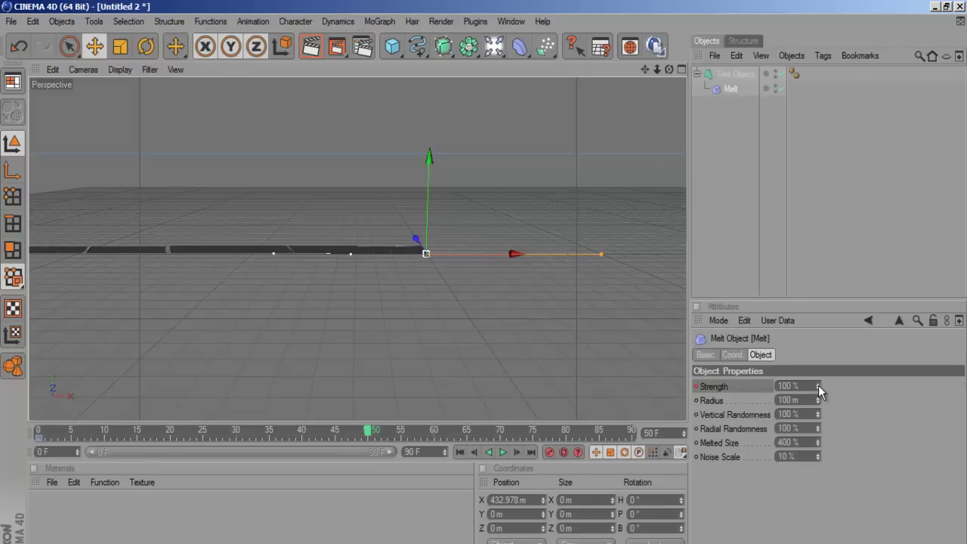
pyautogui.moveTo(818, 386)
pyautogui.mouseDown()
pyautogui.moveTo(819, 404)
pyautogui.moveTo(813, 380)
pyautogui.mouseUp()
pyautogui.keyDown('ctrl'); pyautogui.click(696, 386); pyautogui.keyUp('ctrl')
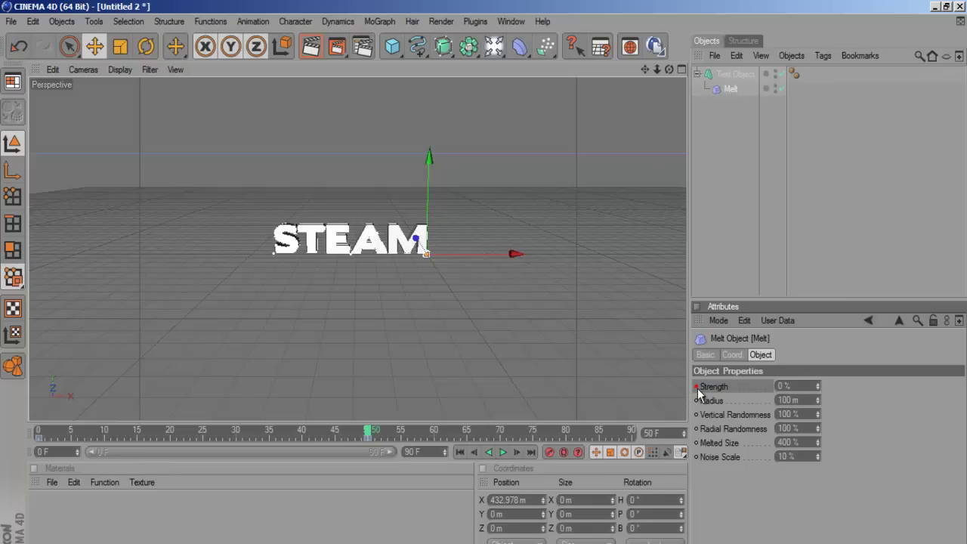
# Step: Play back the melt, stop at frame 45, and render a viewport preview
pyautogui.click(460, 452)
pyautogui.click(502, 452)
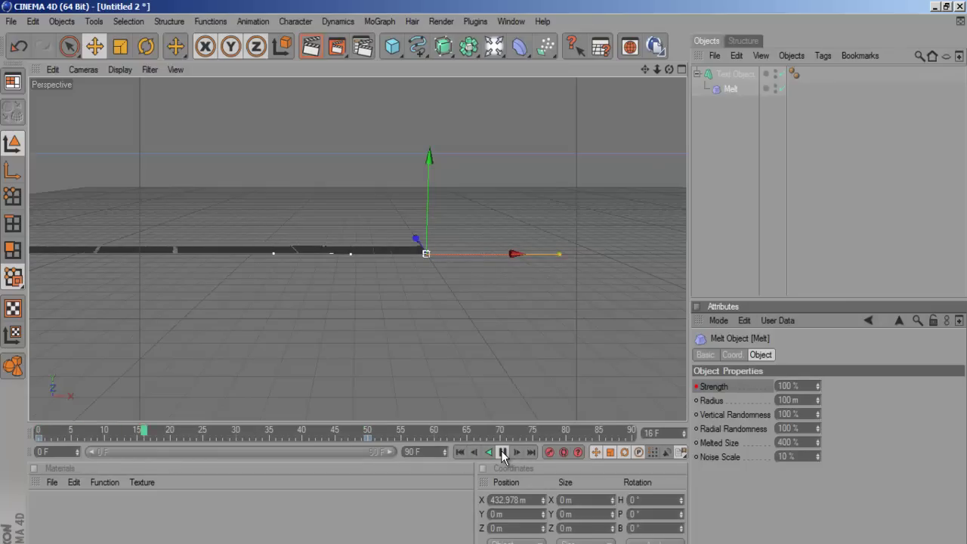
pyautogui.click(503, 452)
pyautogui.scroll(2, 395, 274)
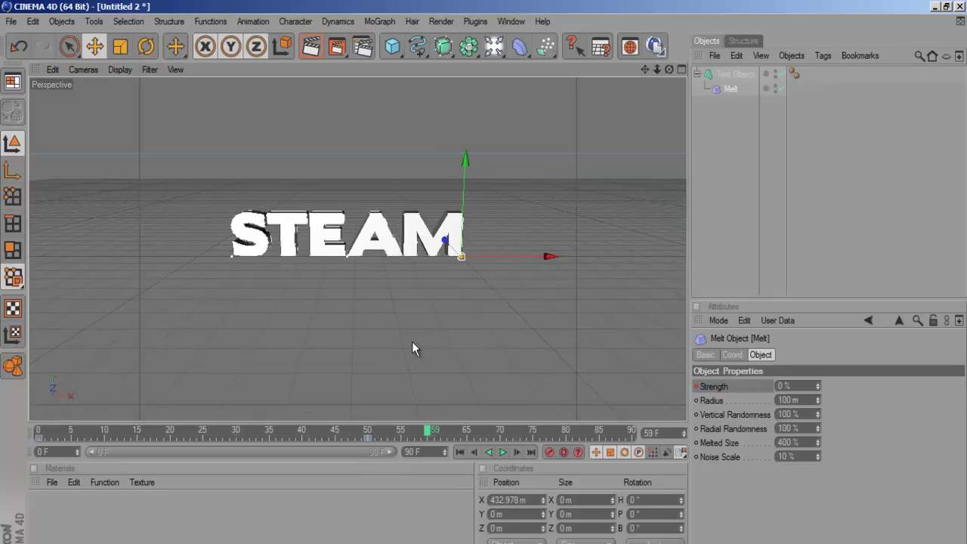
pyautogui.moveTo(484, 287); pyautogui.dragTo(509, 300, button='middle')
pyautogui.click(503, 452)
pyautogui.click(504, 452)
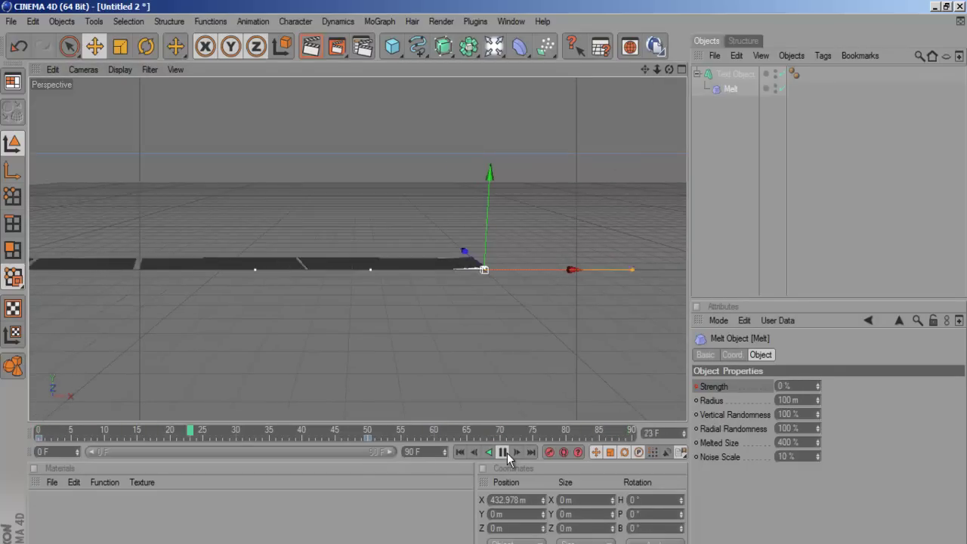
pyautogui.click(506, 452)
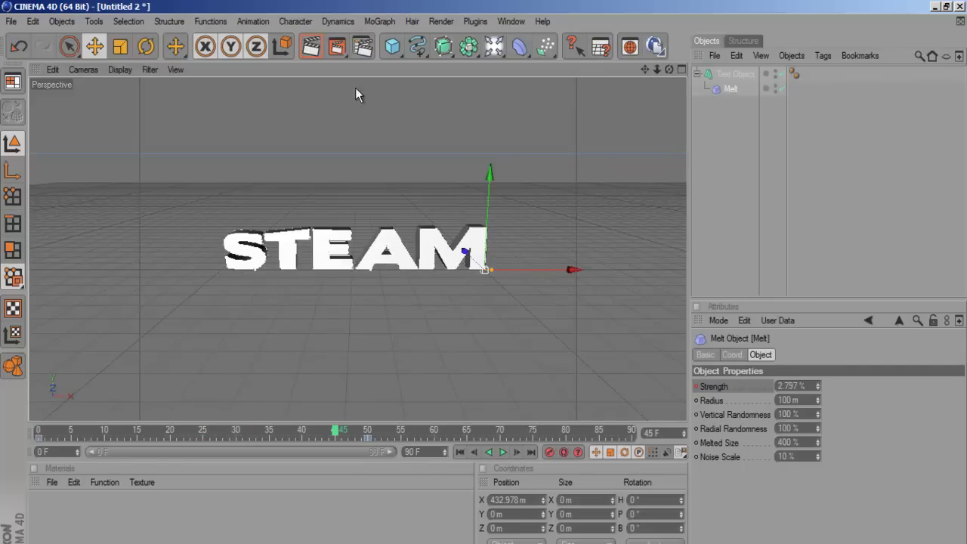
pyautogui.click(312, 46)
pyautogui.click(328, 233)
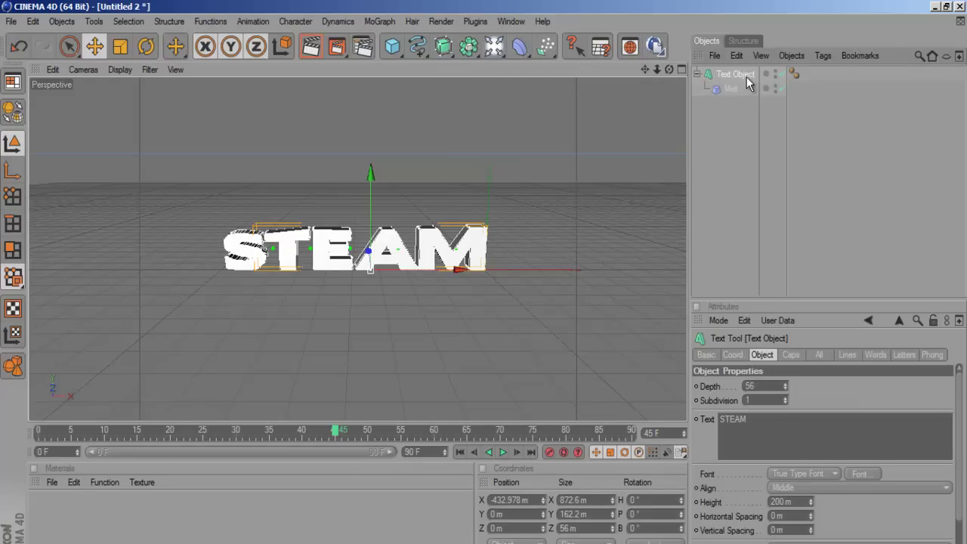
# Step: Duplicate the STEAM text as 'Productionz' with height 56 m, placed under STEAM
pyautogui.hotkey('ctrl', 'c')
pyautogui.hotkey('ctrl', 'v')
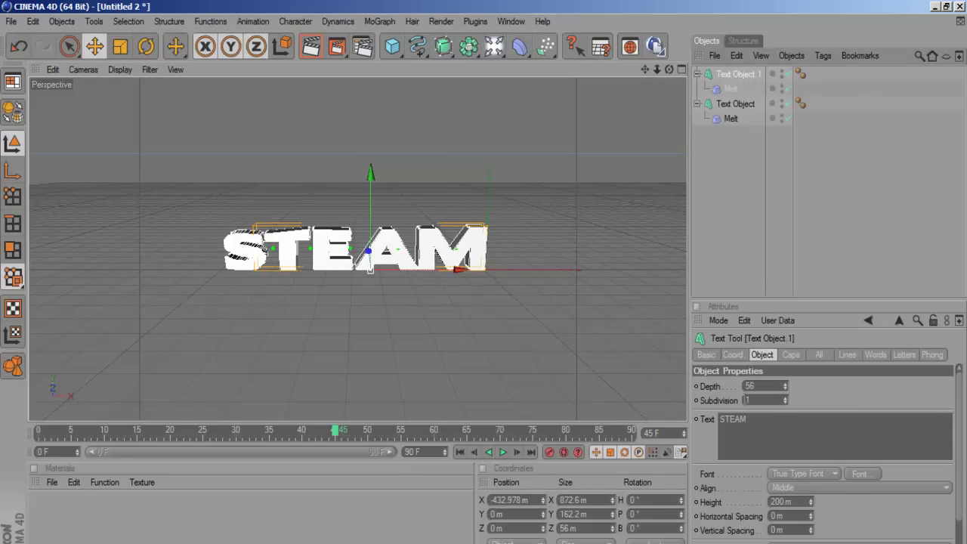
pyautogui.doubleClick(762, 438)
pyautogui.write('Pr')
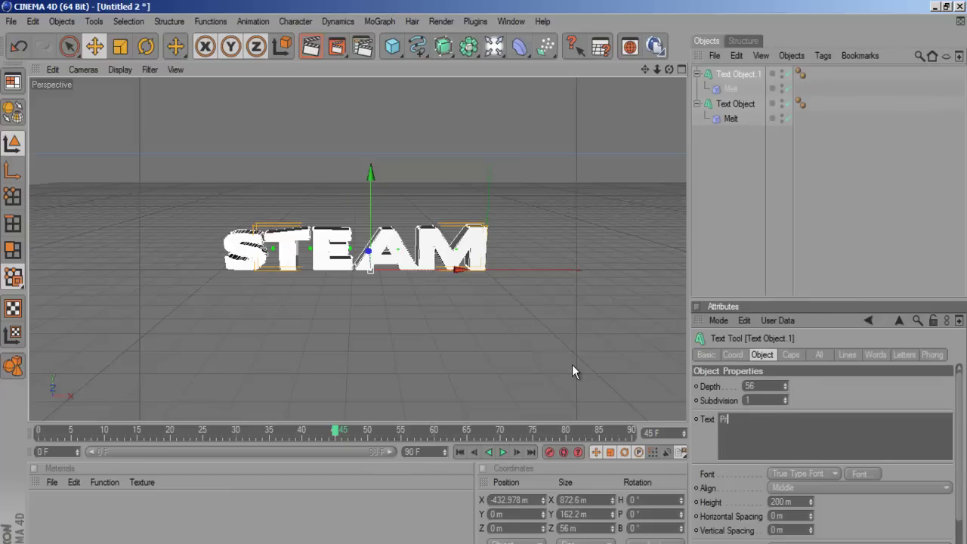
pyautogui.write('oductsionz')
pyautogui.moveTo(811, 501); pyautogui.dragTo(813, 499)
pyautogui.moveTo(476, 309); pyautogui.dragTo(484, 286)
# Step: Nudge Productionz slightly forward, render a preview, and readjust its height
pyautogui.middleClick(484, 286)
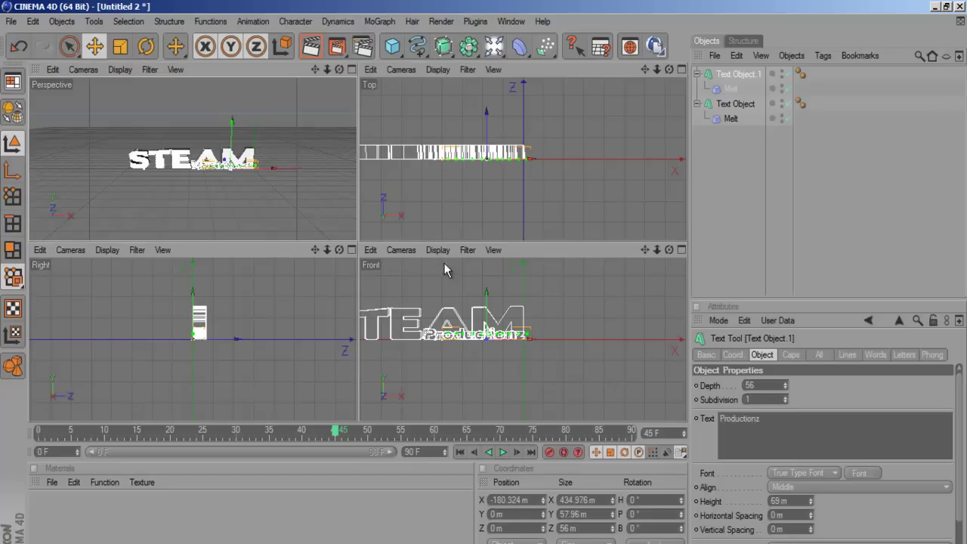
pyautogui.moveTo(487, 249); pyautogui.dragTo(487, 254)
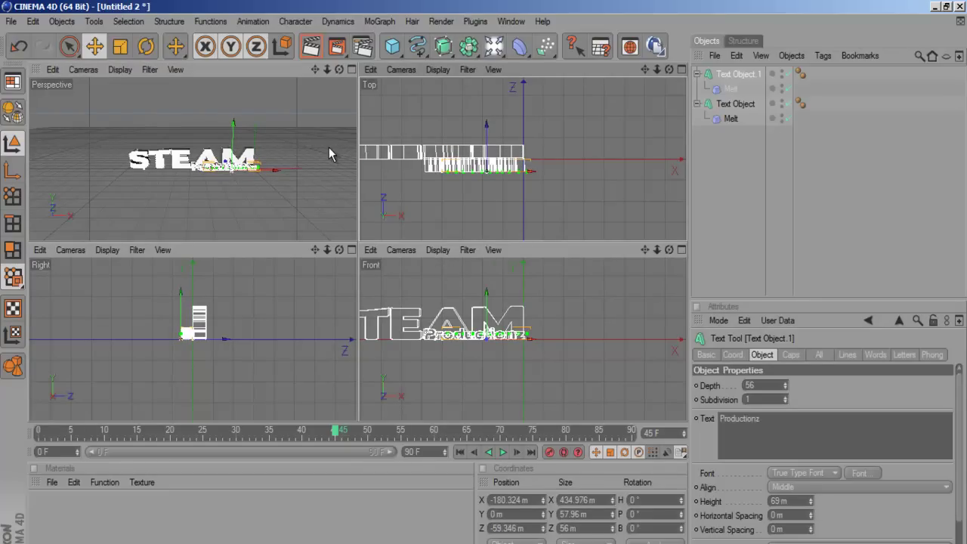
pyautogui.middleClick(281, 190)
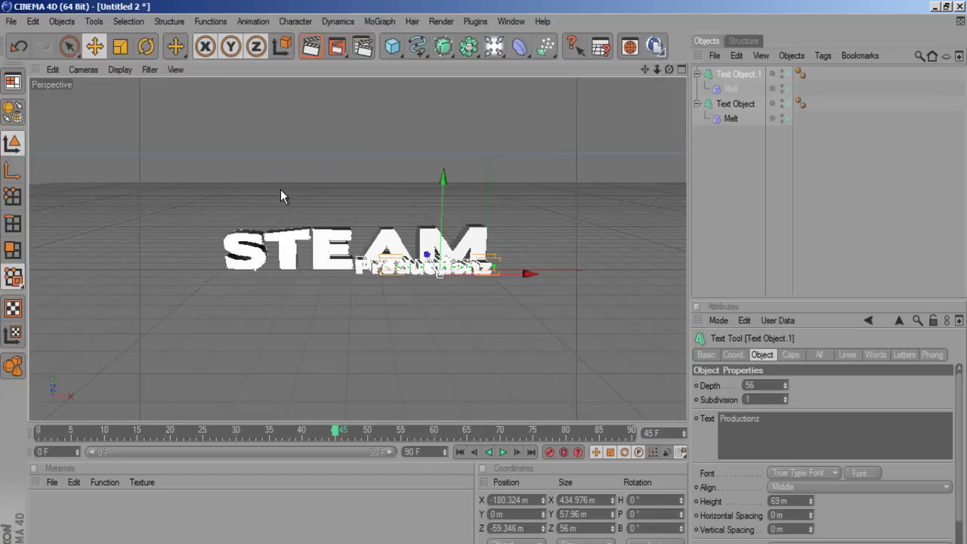
pyautogui.middleClick(508, 232)
pyautogui.middleClick(322, 196)
pyautogui.click(310, 47)
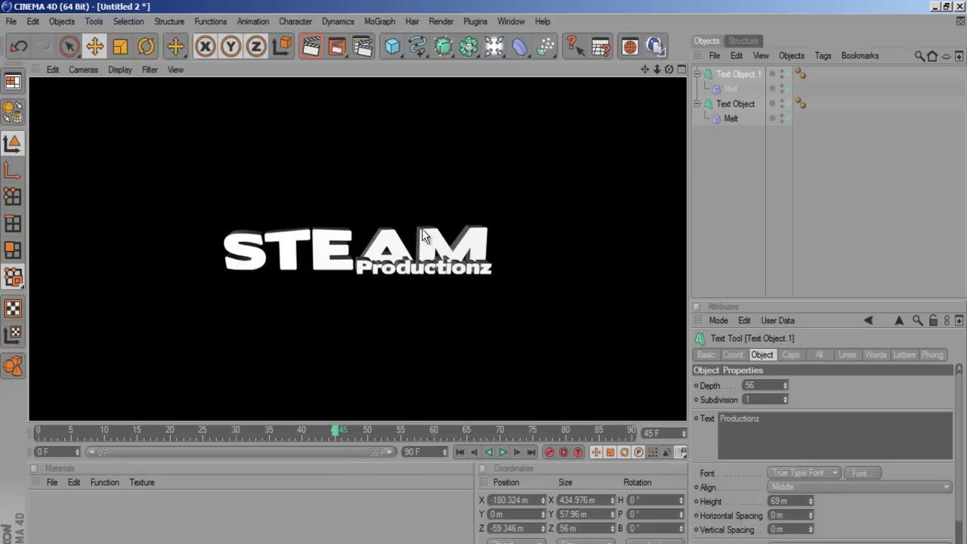
pyautogui.click(434, 278)
pyautogui.moveTo(811, 503); pyautogui.dragTo(811, 512)
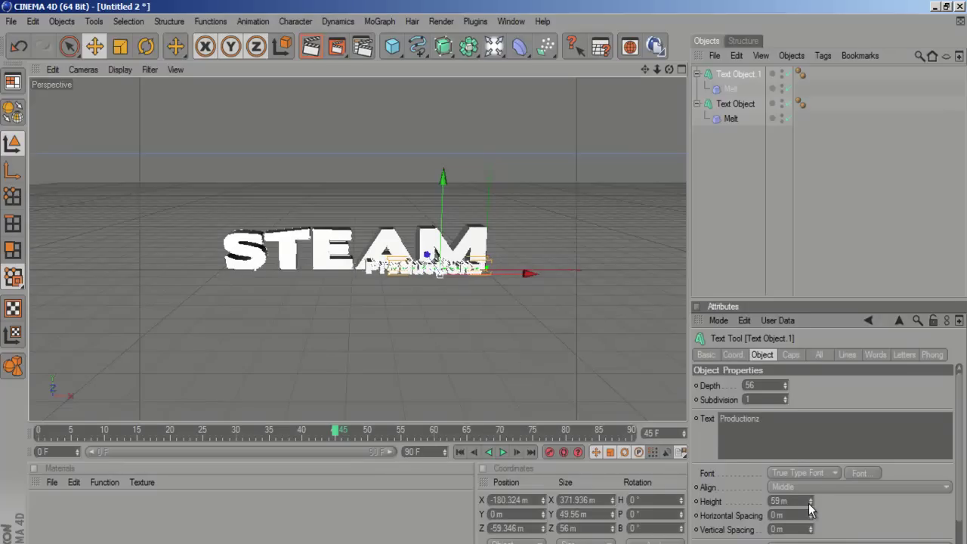
# Step: Give the STEAM text a Fillet Cap on its start (front) edges
pyautogui.click(472, 240)
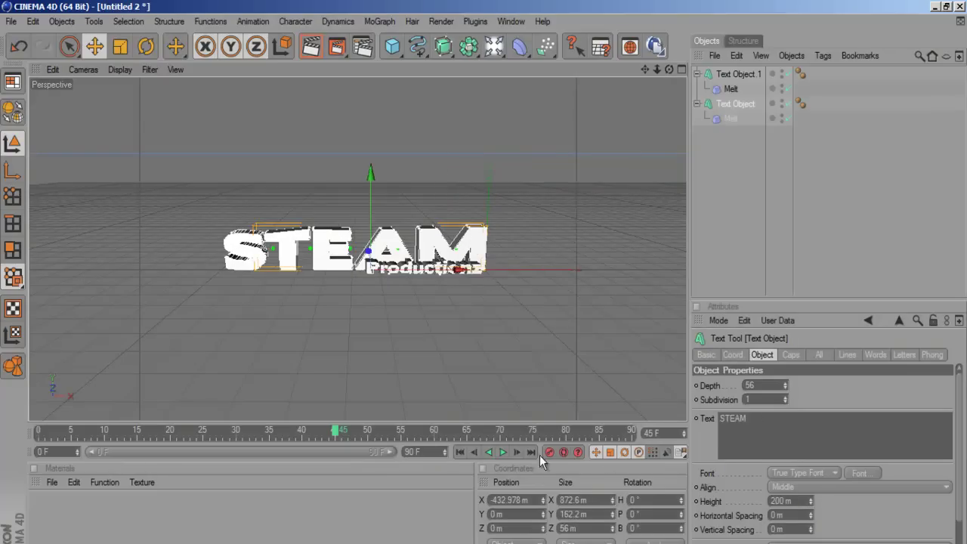
pyautogui.click(790, 355)
pyautogui.click(796, 385)
pyautogui.click(792, 437)
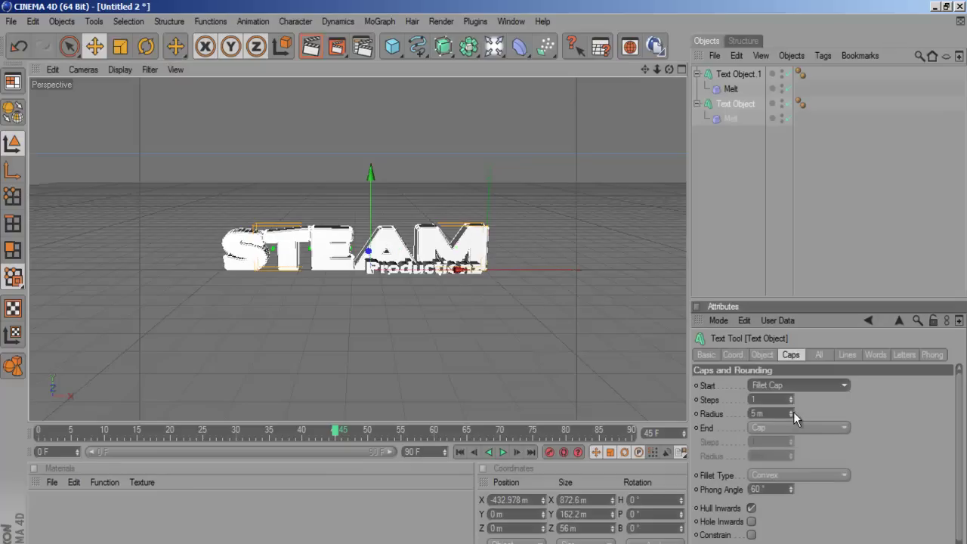
# Step: Set start cap steps to 11 and add an end Fillet Cap with 9 steps, 3 m radius
pyautogui.moveTo(793, 398); pyautogui.dragTo(793, 428)
pyautogui.click(793, 428)
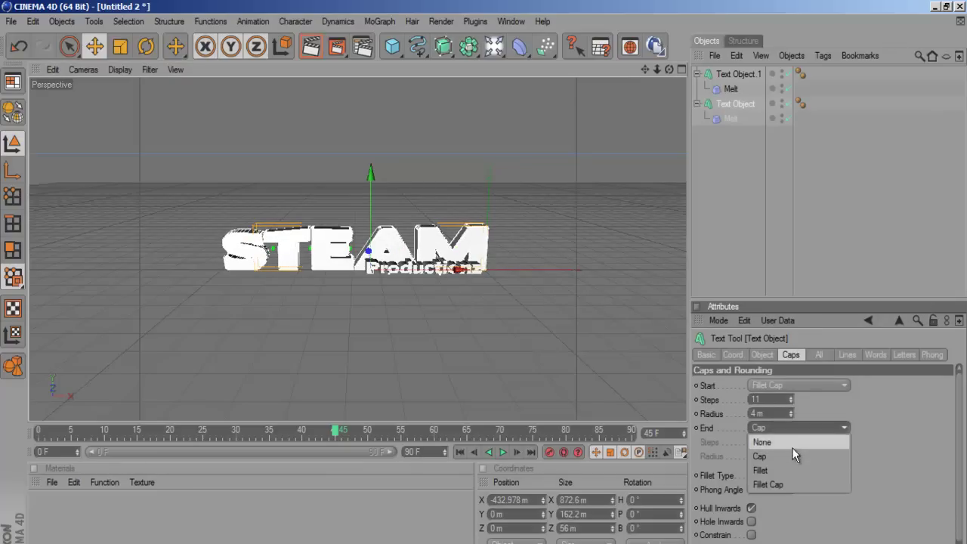
pyautogui.click(789, 482)
pyautogui.click(791, 459)
pyautogui.click(791, 458)
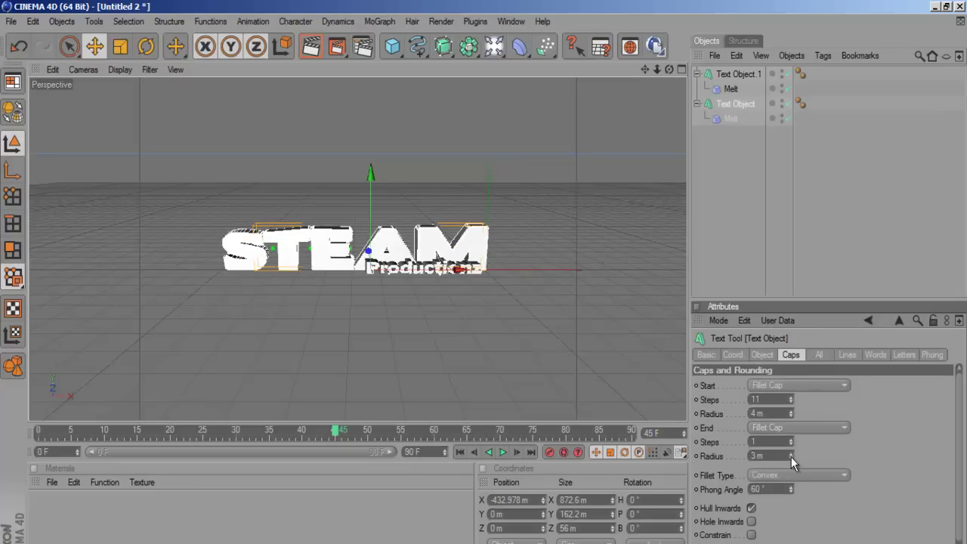
pyautogui.moveTo(793, 436); pyautogui.dragTo(792, 438)
# Step: Play back the melt animation, scrub to frame 42, then return to frame 0
pyautogui.click(463, 453)
pyautogui.click(504, 452)
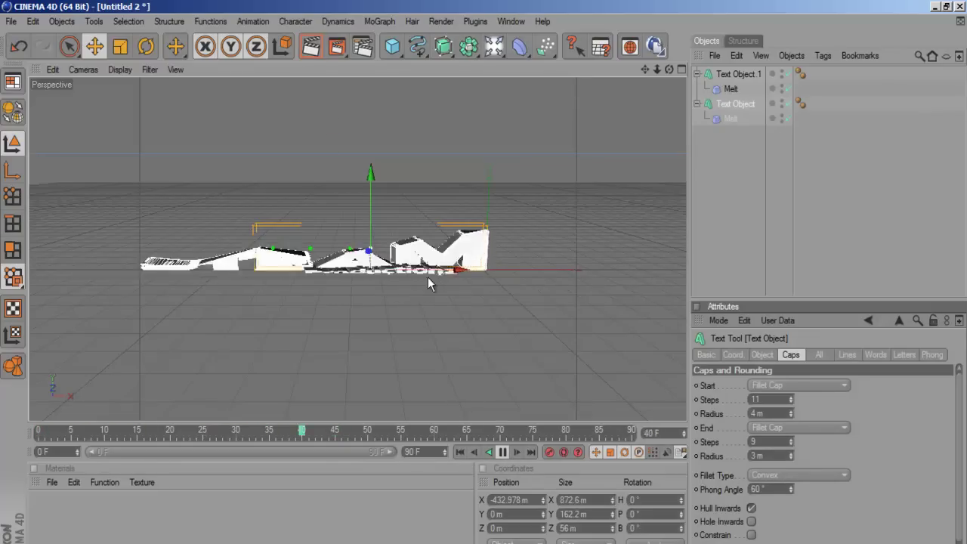
pyautogui.click(504, 452)
pyautogui.moveTo(386, 431); pyautogui.dragTo(317, 433)
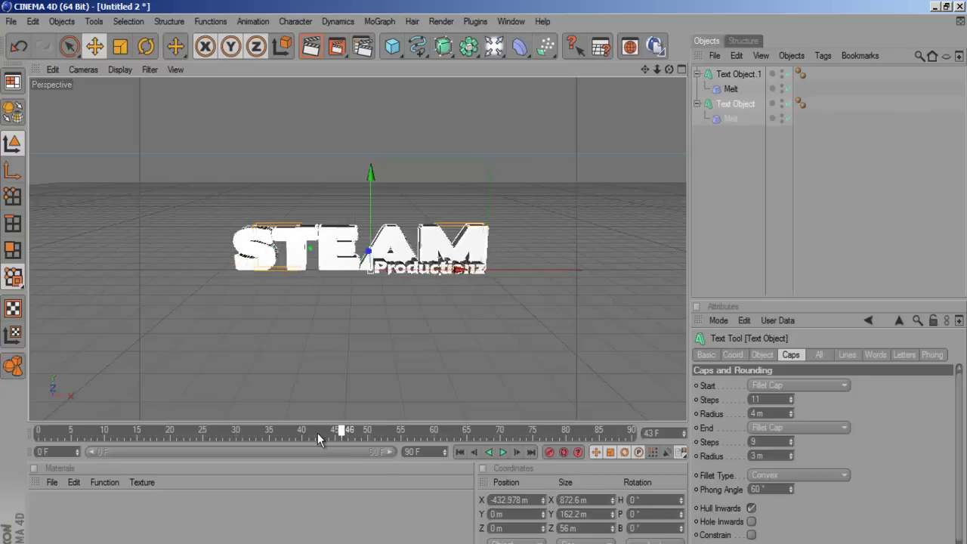
pyautogui.click(459, 452)
# Step: Select the Productionz text's Melt deformer and play the animation to frame 68
pyautogui.click(729, 76)
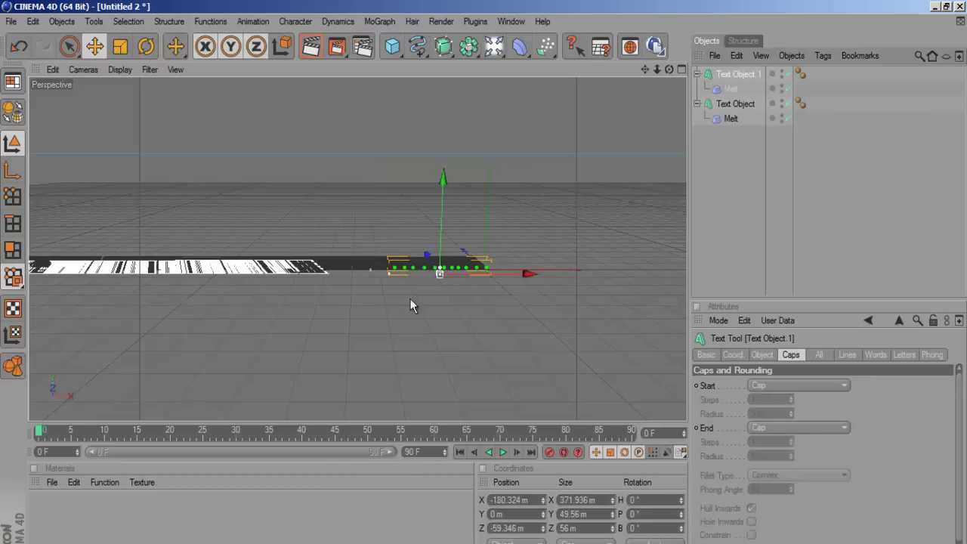
pyautogui.click(729, 89)
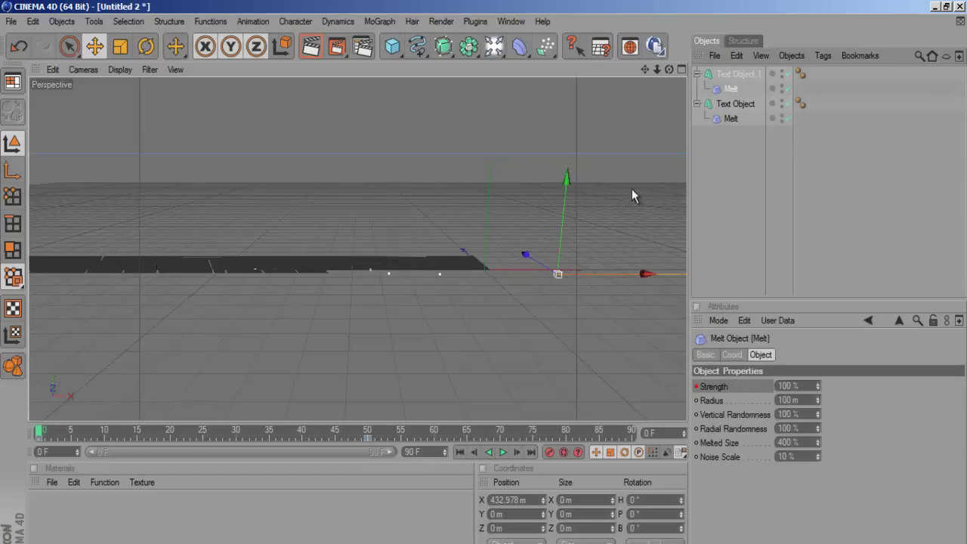
pyautogui.moveTo(369, 438); pyautogui.dragTo(465, 445)
pyautogui.click(503, 452)
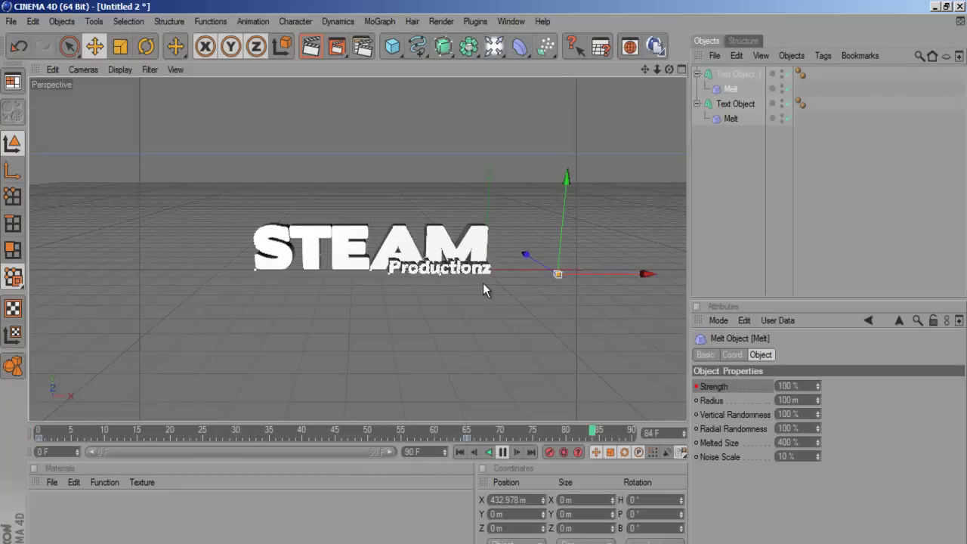
pyautogui.click(505, 452)
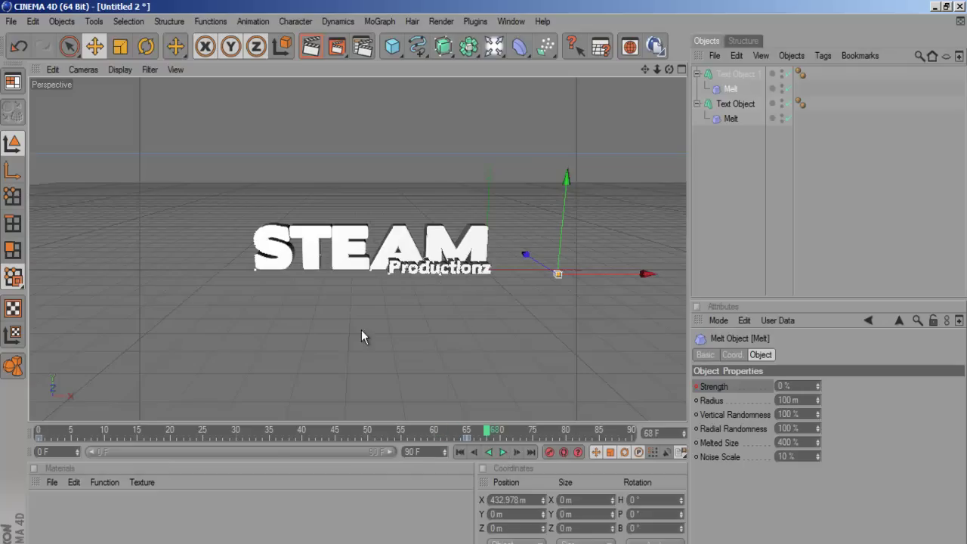
# Step: Create a new material and set its base colour to a mid blue
pyautogui.click(233, 498)
pyautogui.doubleClick(232, 502)
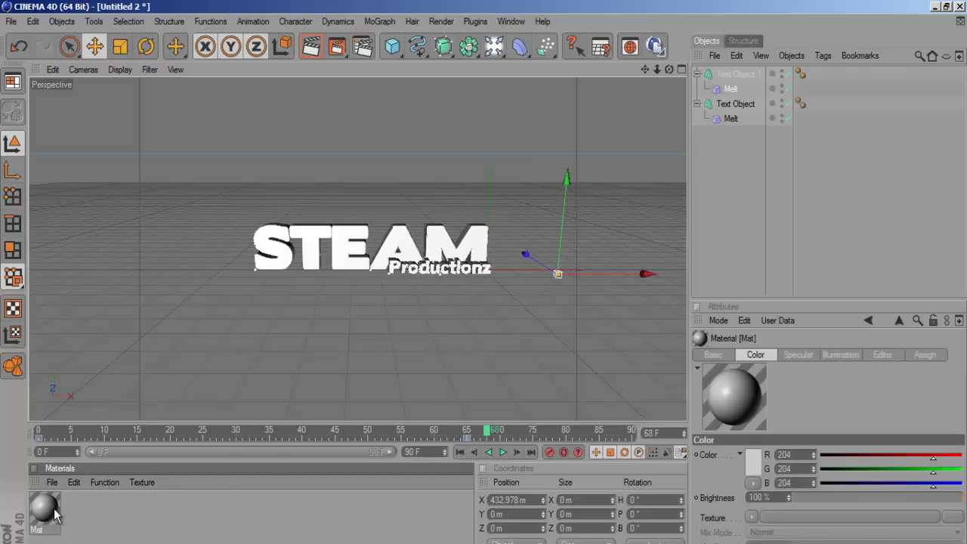
pyautogui.doubleClick(54, 512)
pyautogui.click(367, 166)
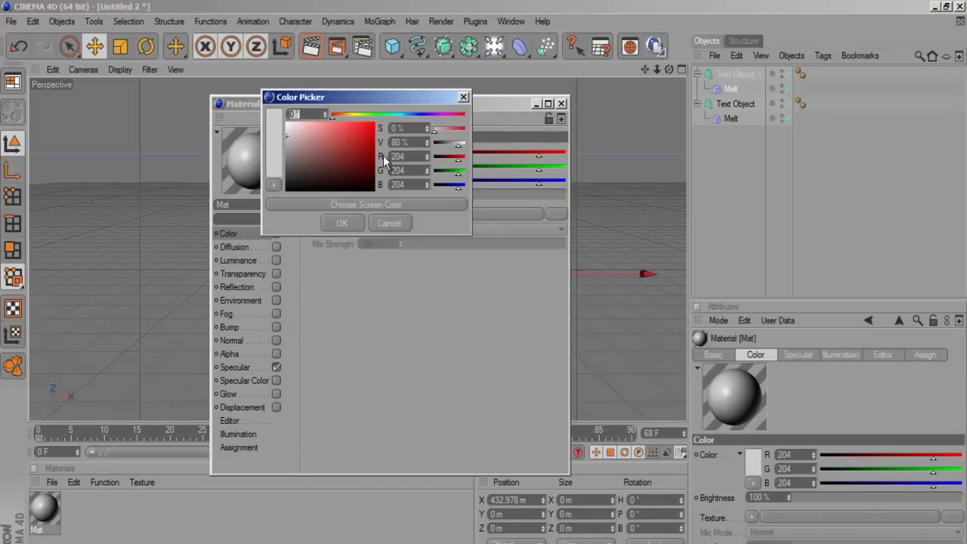
pyautogui.click(414, 117)
pyautogui.moveTo(370, 137); pyautogui.dragTo(341, 129)
pyautogui.click(344, 223)
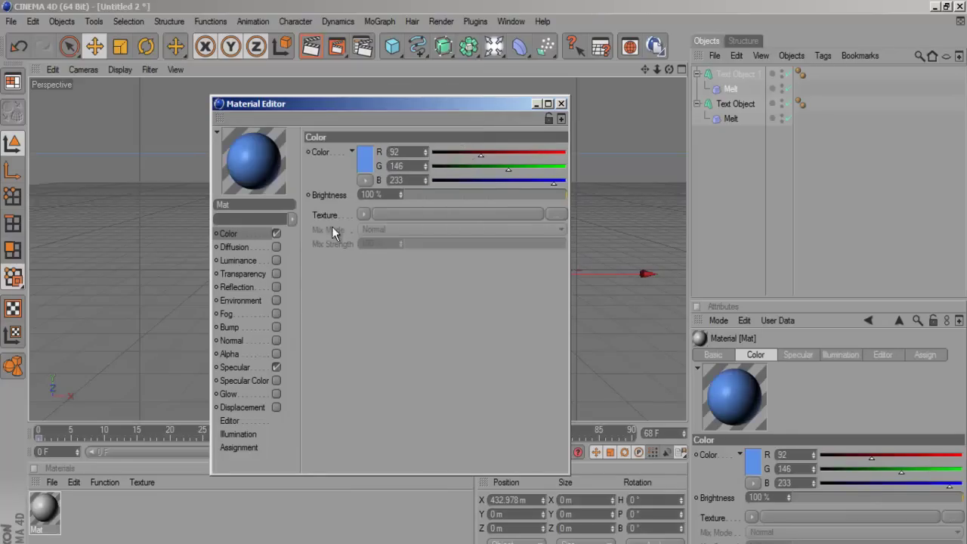
# Step: Enable Luminance with a light blue glow at 13% brightness
pyautogui.click(276, 260)
pyautogui.click(366, 158)
pyautogui.click(403, 110)
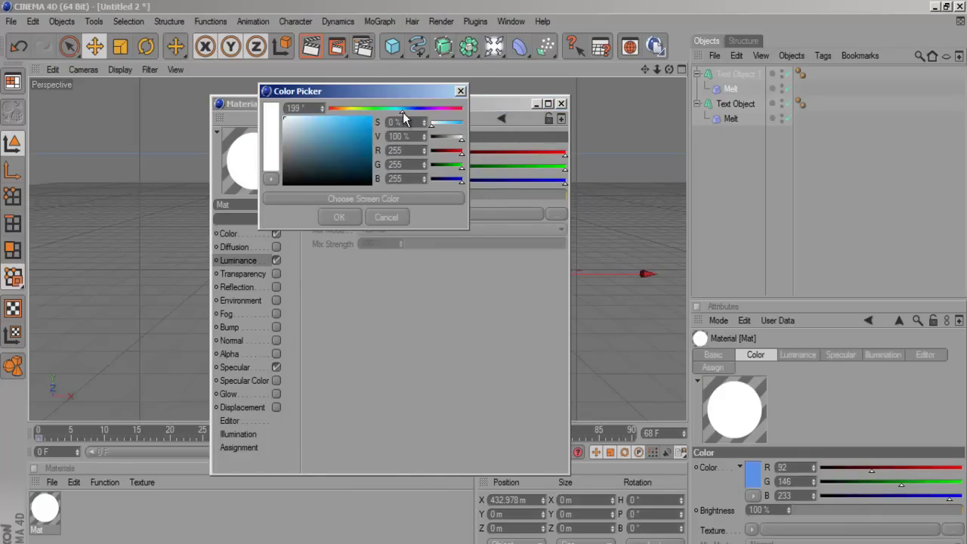
pyautogui.click(413, 110)
pyautogui.moveTo(352, 136); pyautogui.dragTo(335, 118)
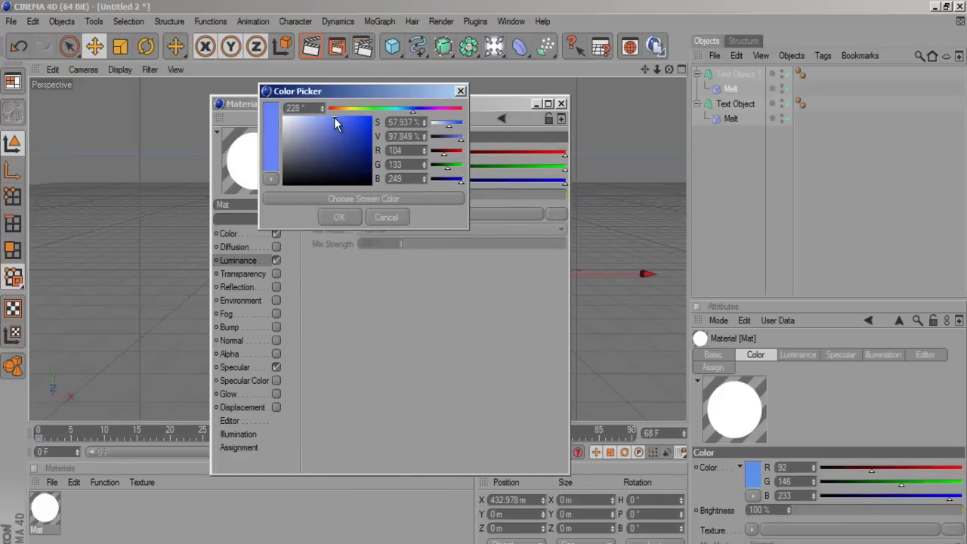
pyautogui.click(408, 110)
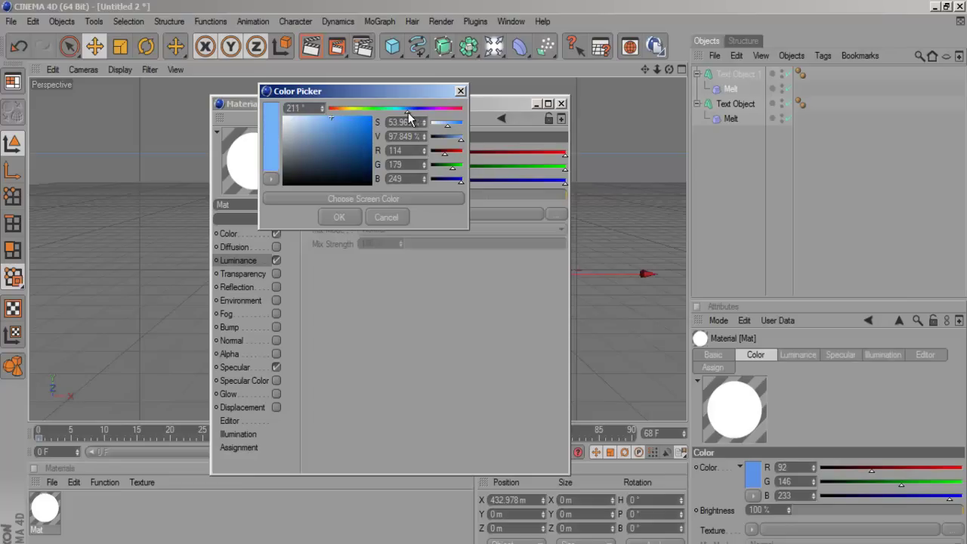
pyautogui.click(338, 221)
pyautogui.moveTo(421, 191); pyautogui.dragTo(427, 190)
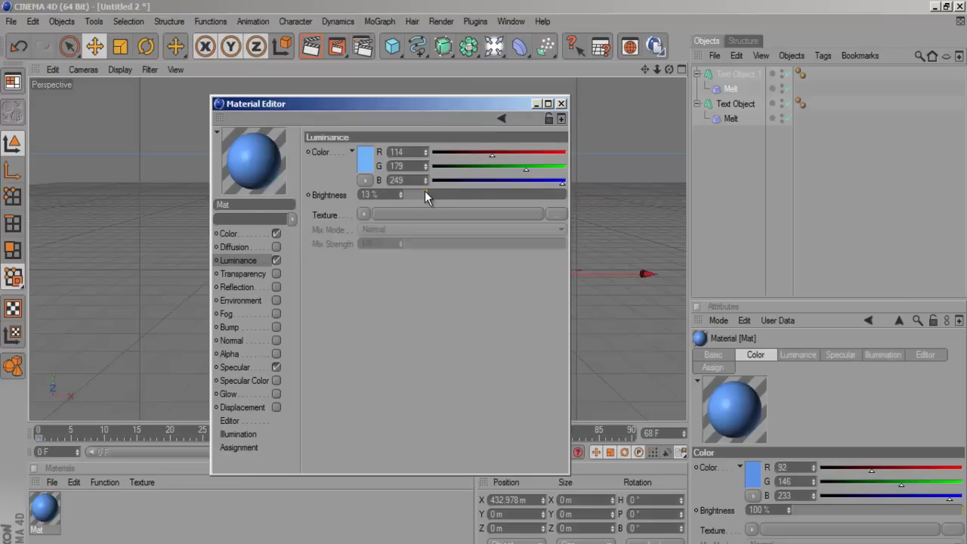
# Step: Enable Reflection at 17% with a Fresnel texture mixed at about a third
pyautogui.click(277, 287)
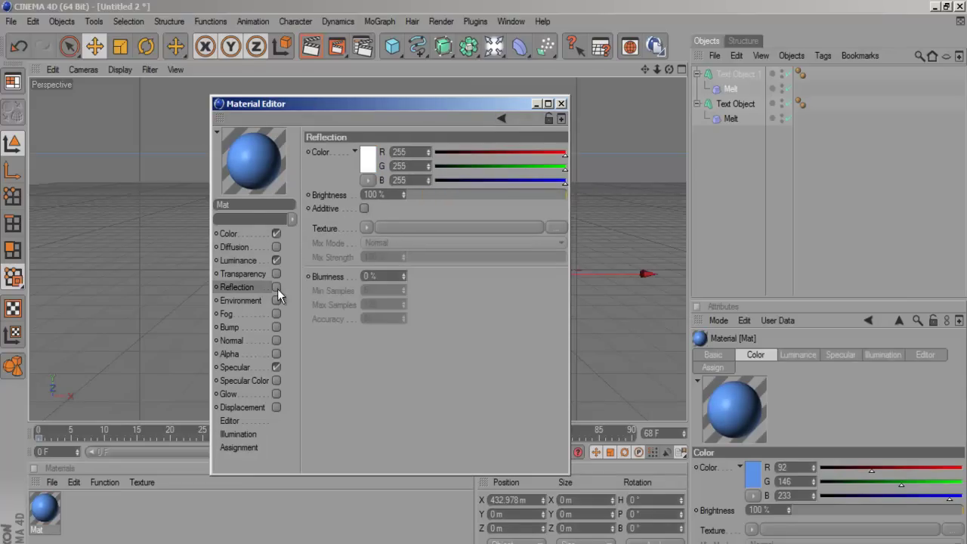
pyautogui.click(436, 194)
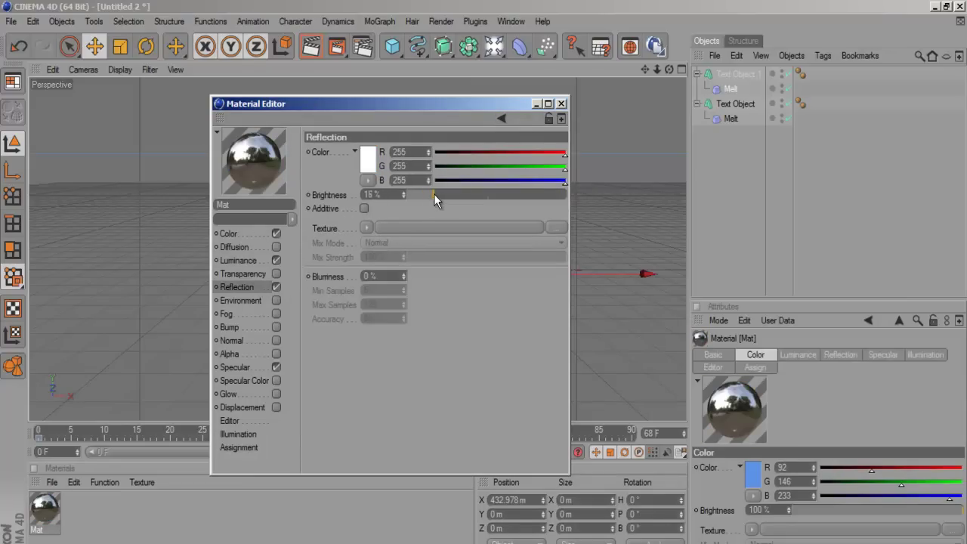
pyautogui.click(368, 227)
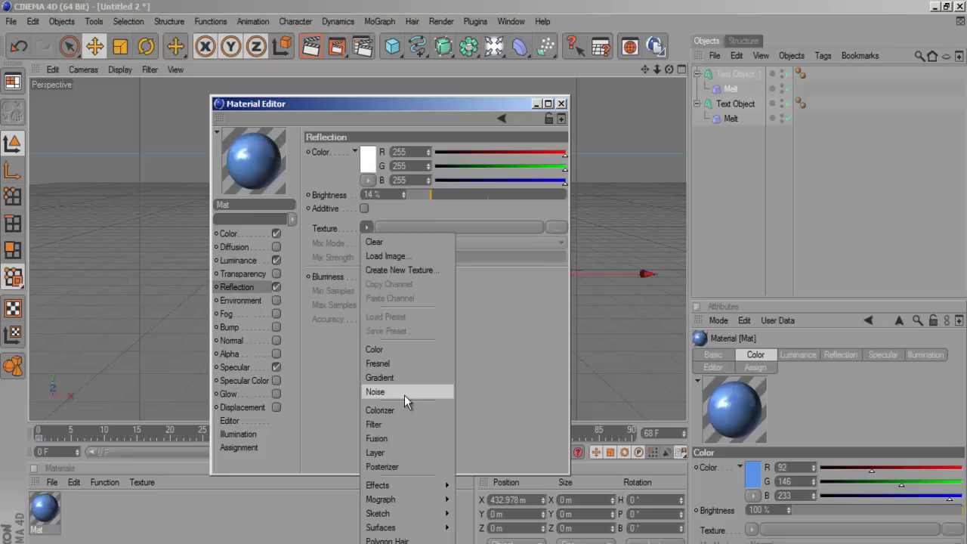
pyautogui.click(378, 364)
pyautogui.moveTo(455, 299); pyautogui.dragTo(462, 302)
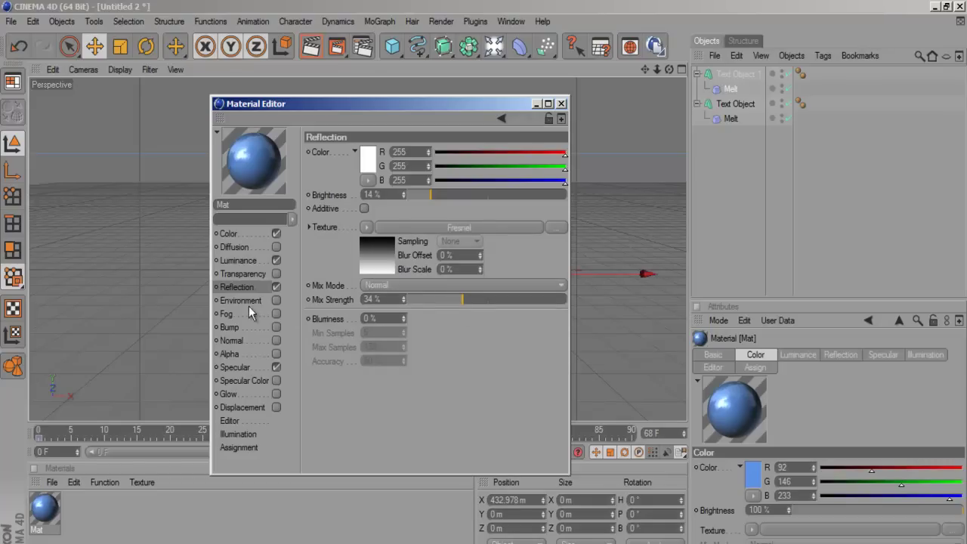
# Step: Set Specular width 13% and falloff 40%, then apply Mat to the STEAM text
pyautogui.click(236, 367)
pyautogui.moveTo(481, 225)
pyautogui.mouseDown()
pyautogui.moveTo(423, 221)
pyautogui.moveTo(486, 228)
pyautogui.mouseUp()
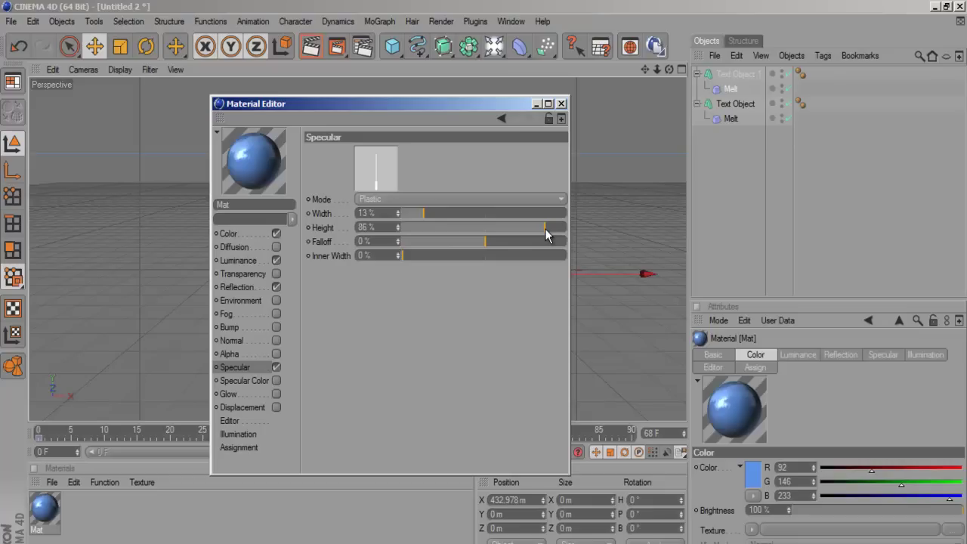
pyautogui.moveTo(482, 248); pyautogui.dragTo(519, 241)
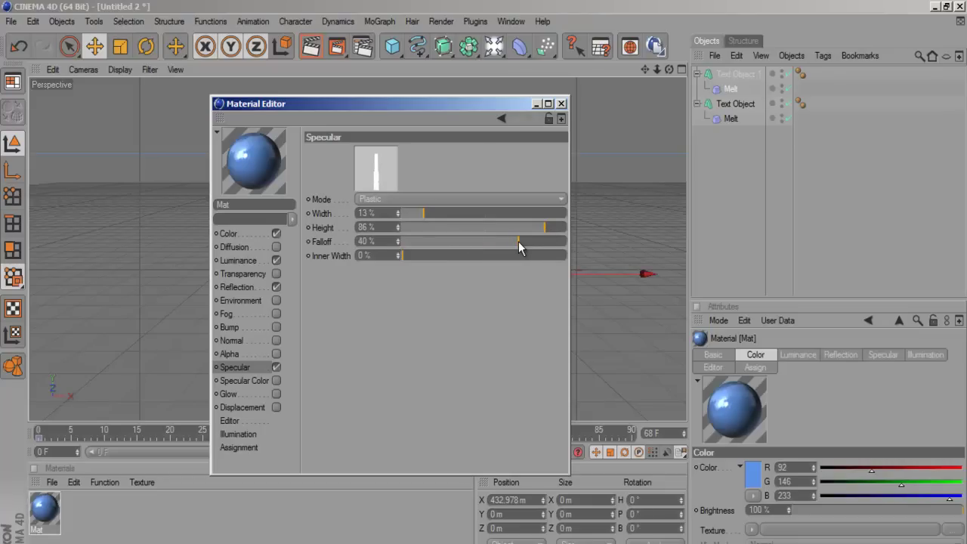
pyautogui.click(562, 104)
pyautogui.moveTo(50, 521); pyautogui.dragTo(301, 257)
# Step: Apply Mat to the Productionz text, render a quick preview, then select Mat
pyautogui.moveTo(44, 518); pyautogui.dragTo(405, 269)
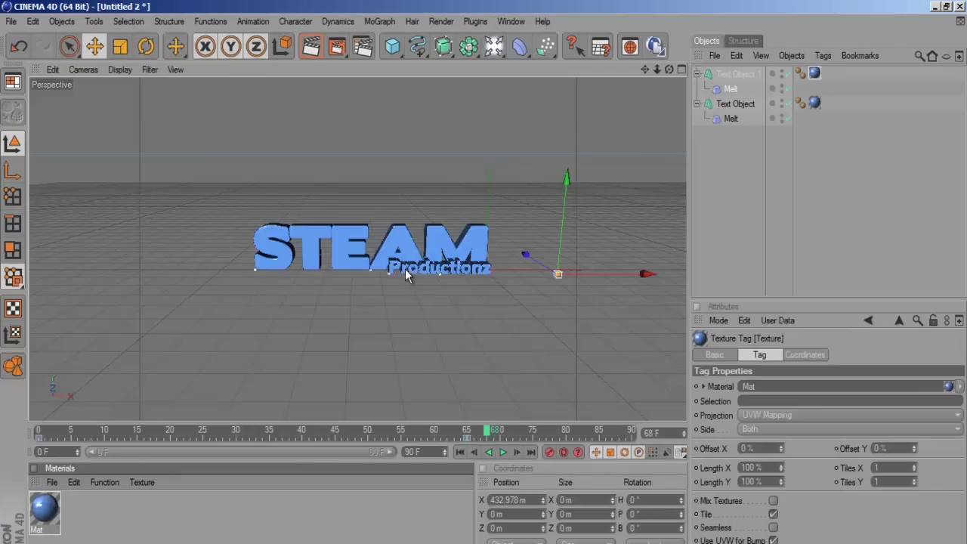
pyautogui.hotkey('ctrl', 'r')
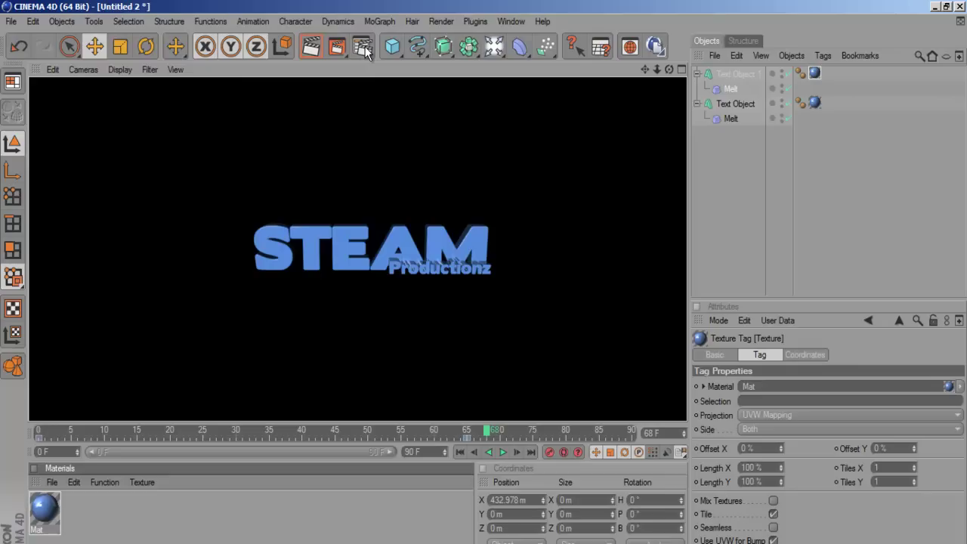
pyautogui.click(130, 516)
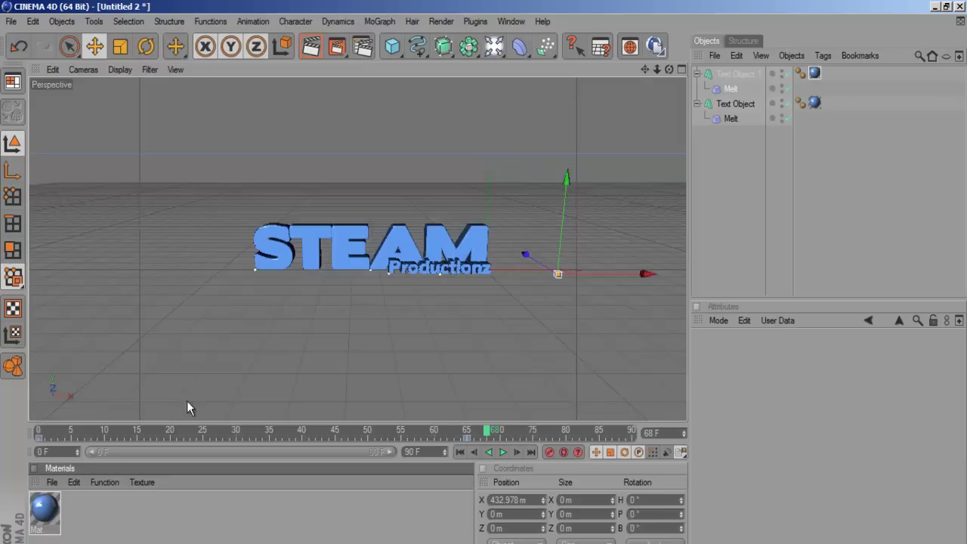
pyautogui.click(55, 508)
# Step: Duplicate the Mat material and set the copy's colour to pale blue RGB 200/218/249
pyautogui.hotkey('ctrl', 'c')
pyautogui.hotkey('ctrl', 'v')
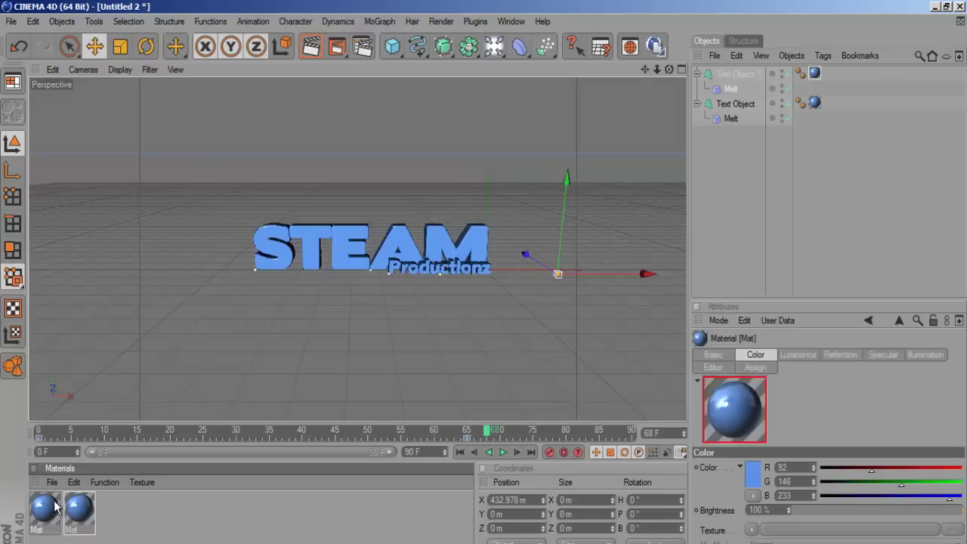
pyautogui.doubleClick(55, 508)
pyautogui.click(228, 234)
pyautogui.click(359, 165)
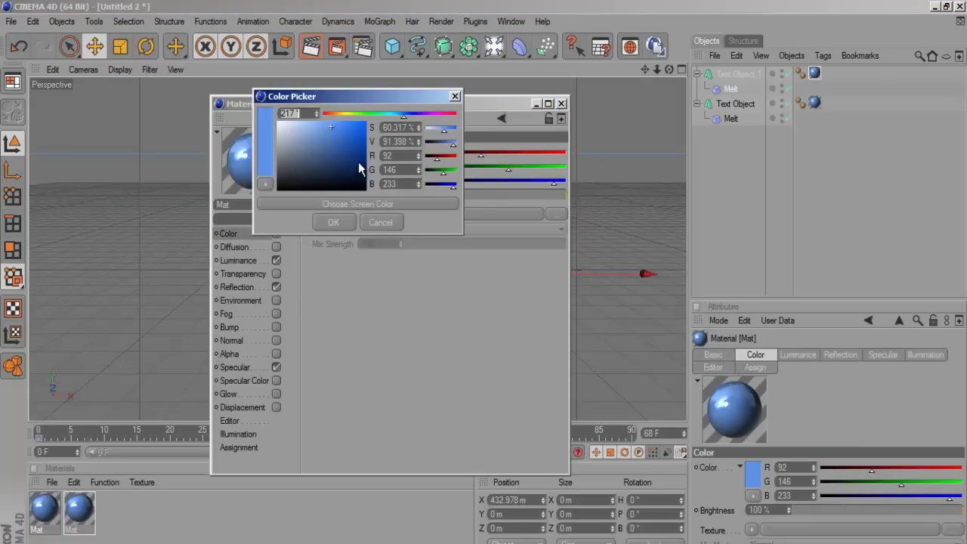
pyautogui.click(295, 123)
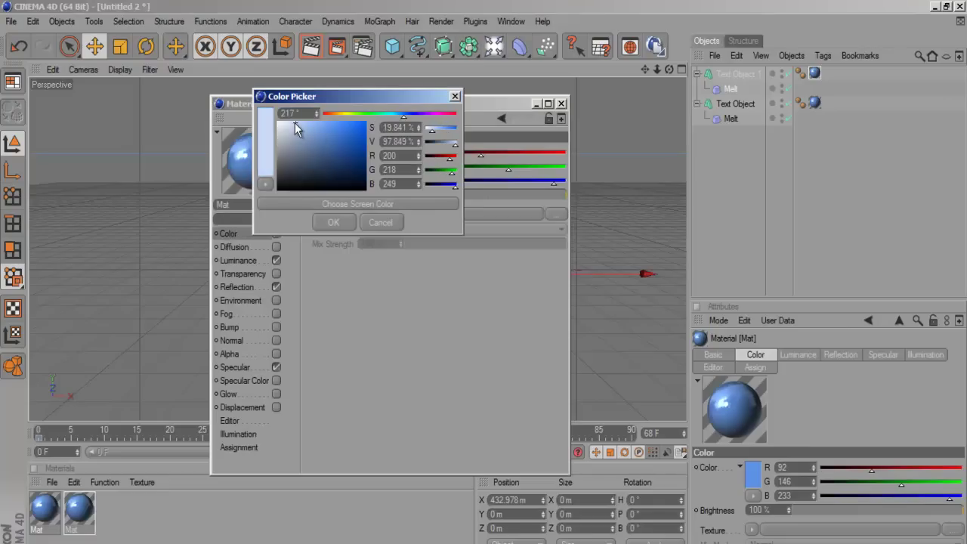
pyautogui.click(325, 220)
# Step: Give it luminance 199/219/241 and 25% reflection brightness, then apply it to the STEAM text
pyautogui.click(240, 261)
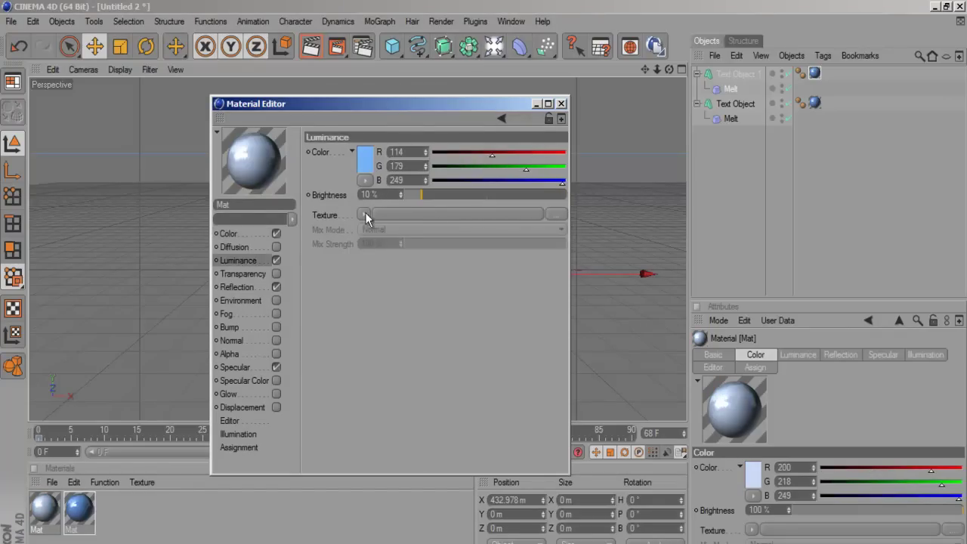
pyautogui.click(361, 167)
pyautogui.click(295, 131)
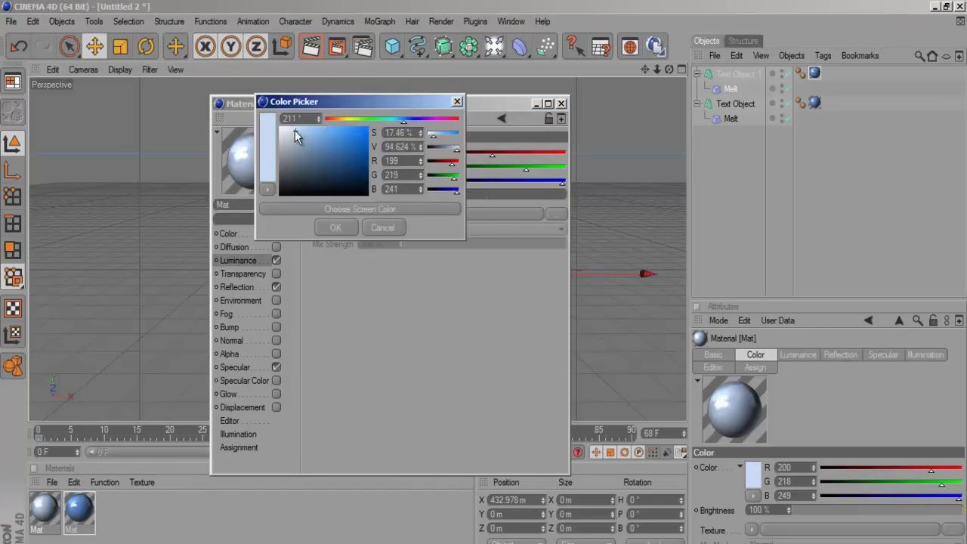
pyautogui.click(347, 233)
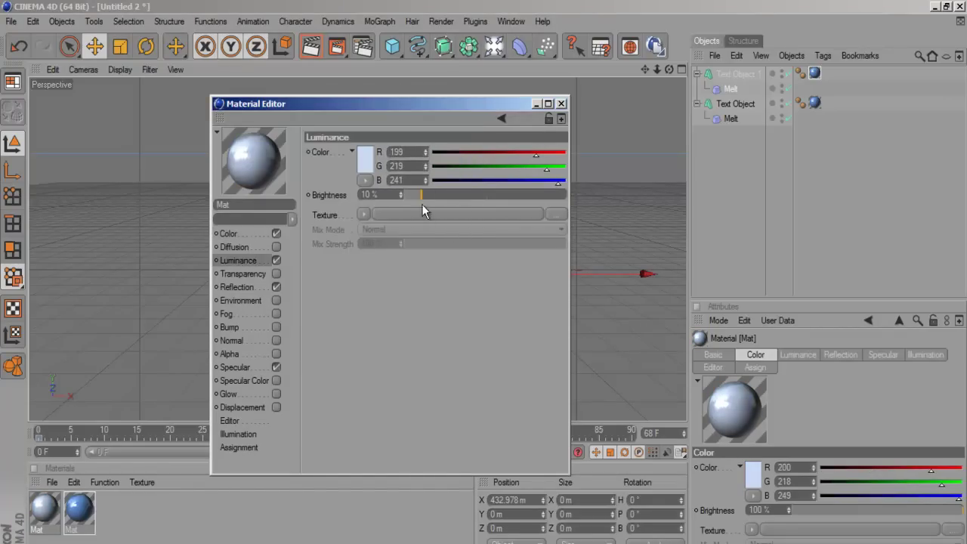
pyautogui.click(257, 287)
pyautogui.moveTo(443, 193); pyautogui.dragTo(448, 194)
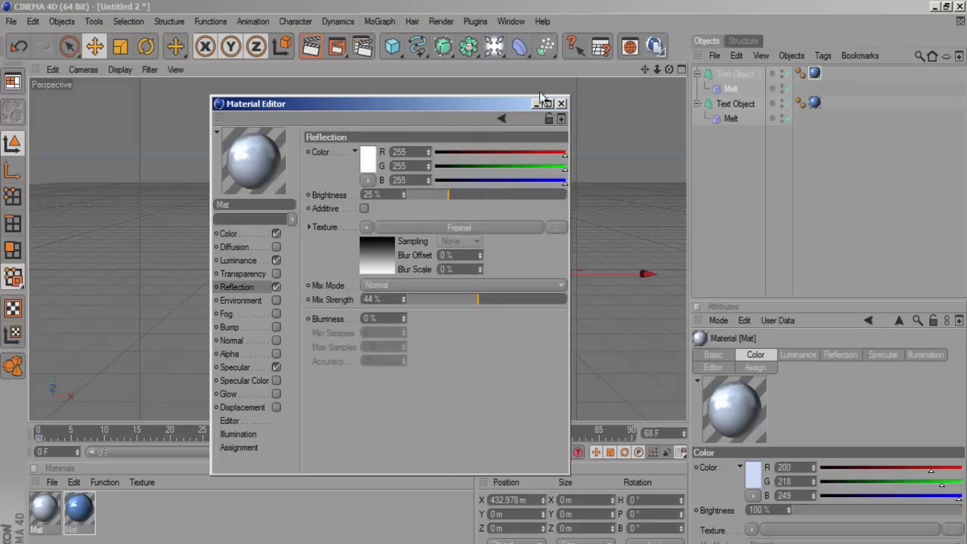
pyautogui.click(562, 104)
pyautogui.moveTo(54, 514); pyautogui.dragTo(409, 265)
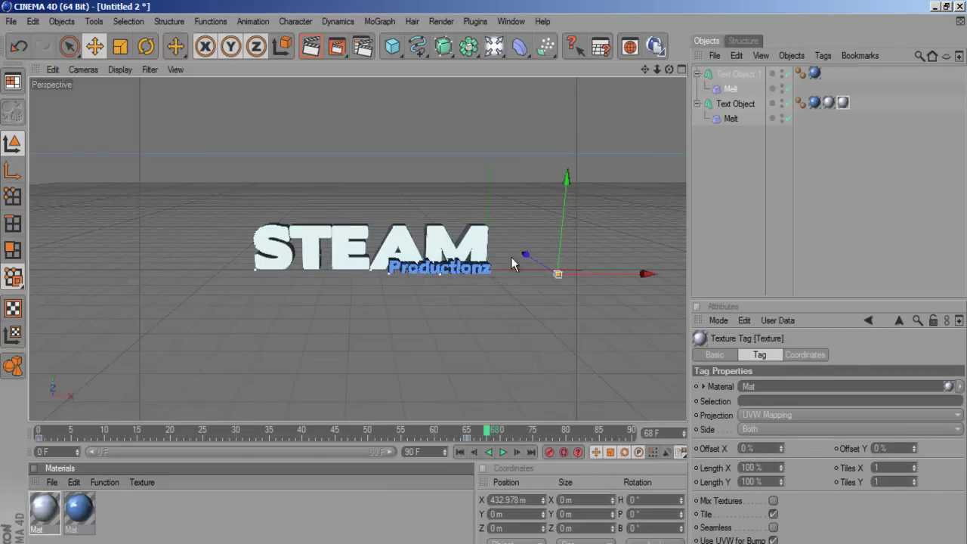
# Step: Put the pale material on Text Object 1 and restrict its tag to selection R1
pyautogui.moveTo(842, 103); pyautogui.dragTo(837, 73)
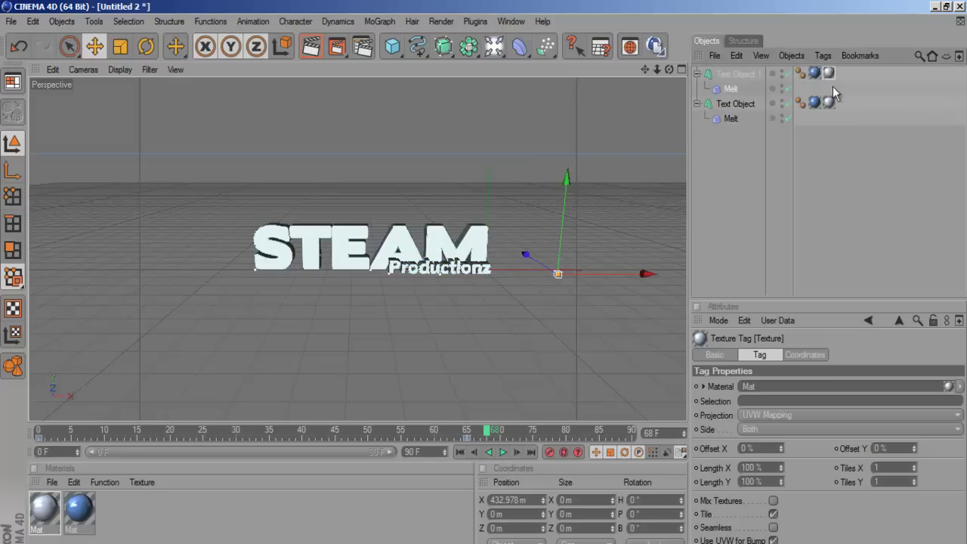
pyautogui.click(753, 401)
pyautogui.write('R1')
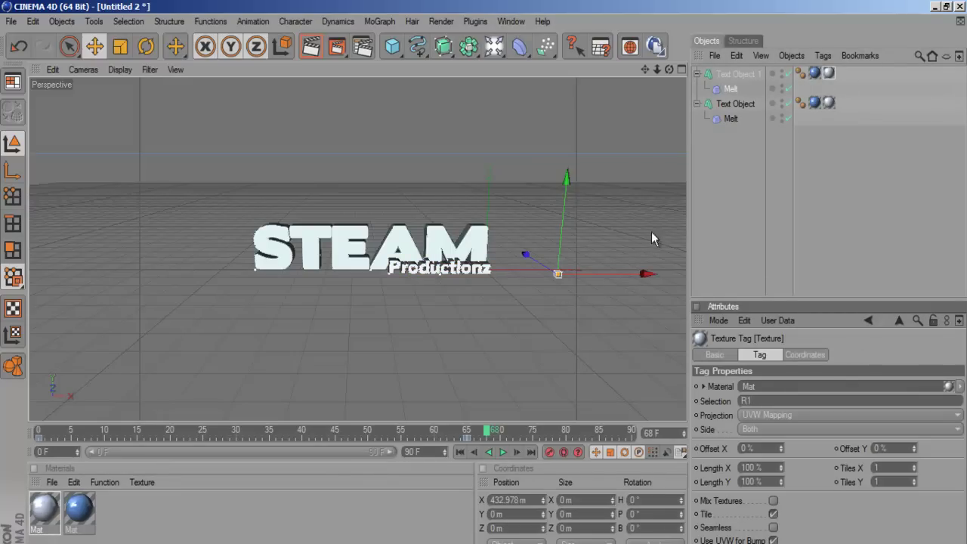
pyautogui.click(747, 162)
# Step: Restrict STEAM's pale material tag to R1 as well and render a viewport preview
pyautogui.click(456, 260)
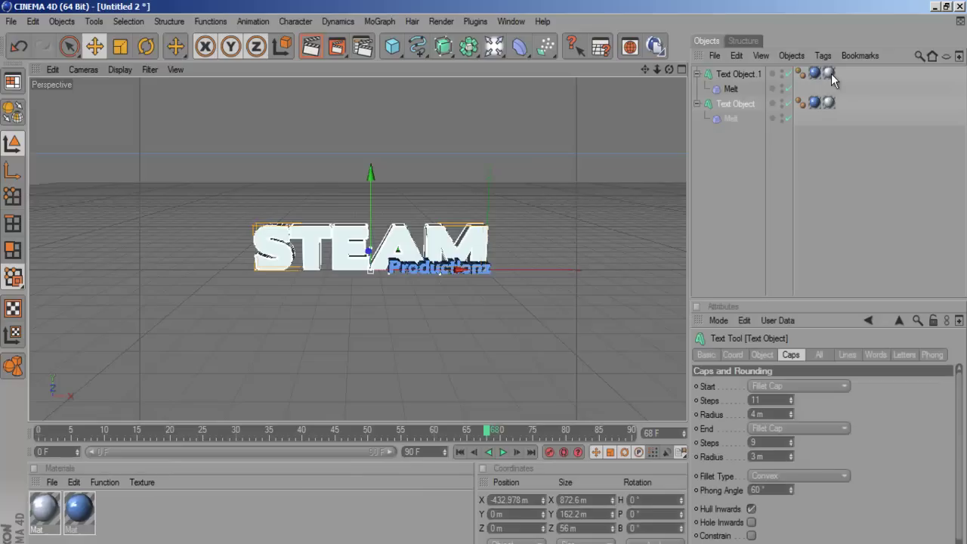
pyautogui.click(829, 102)
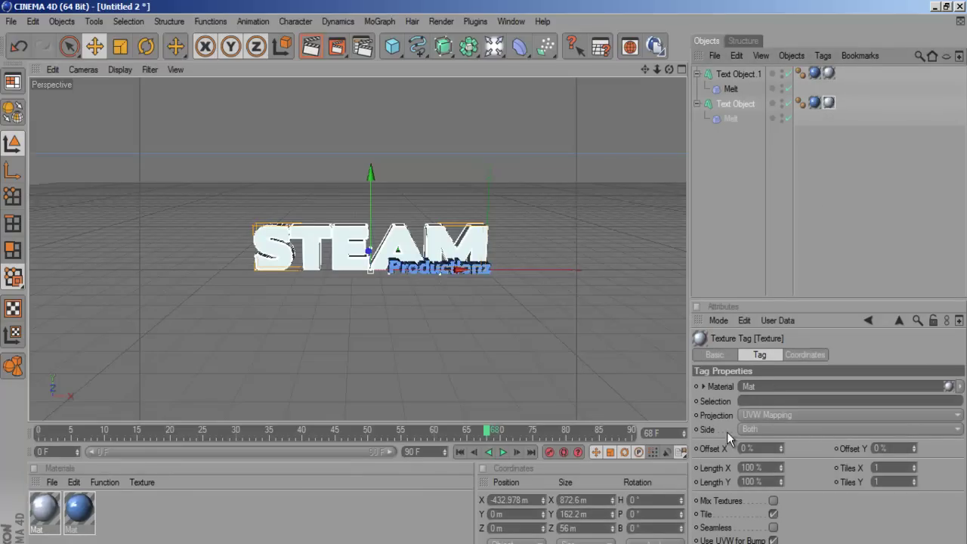
pyautogui.click(741, 401)
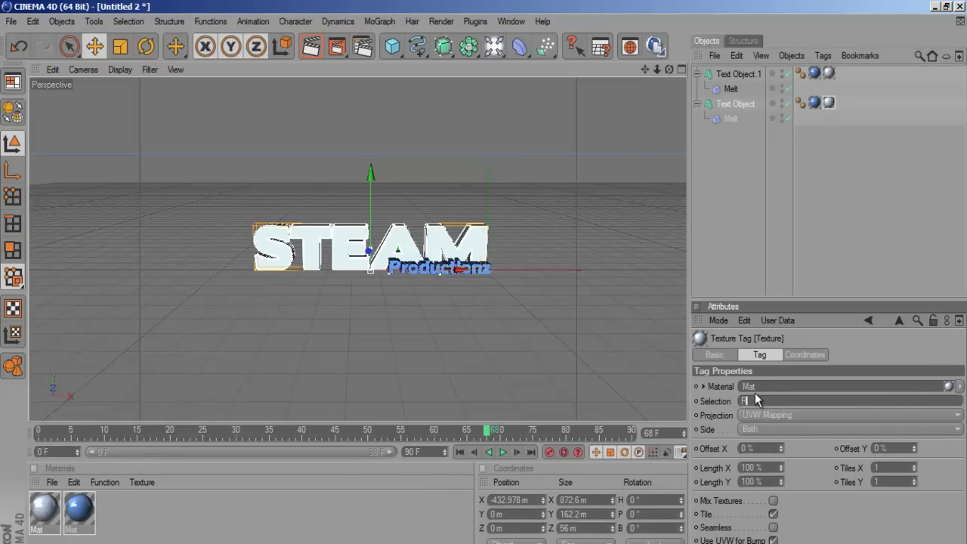
pyautogui.click(847, 234)
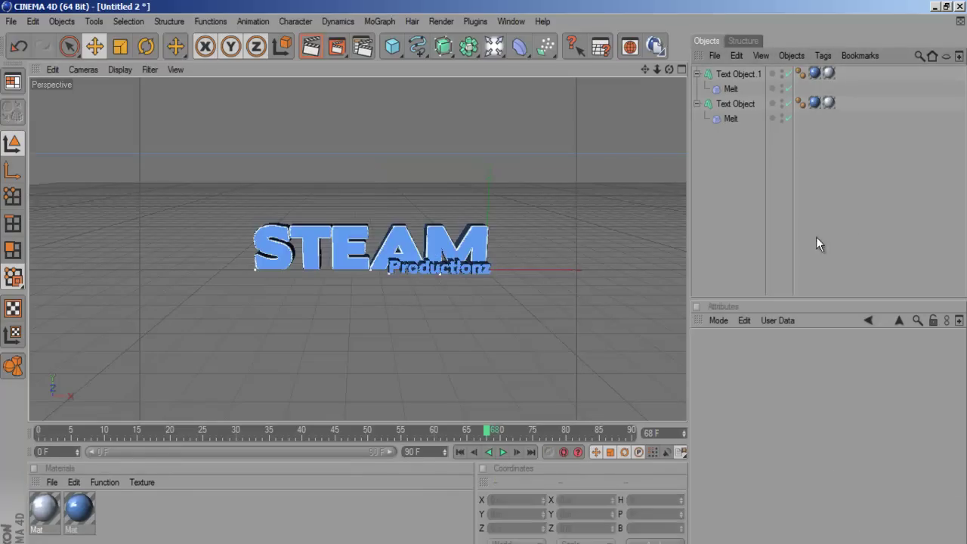
pyautogui.hotkey('ctrl', 'r')
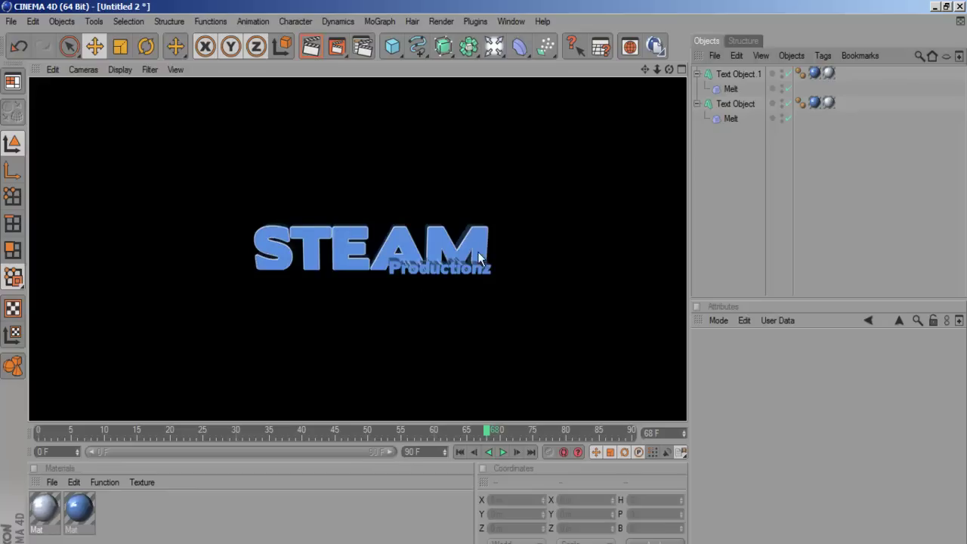
pyautogui.click(409, 274)
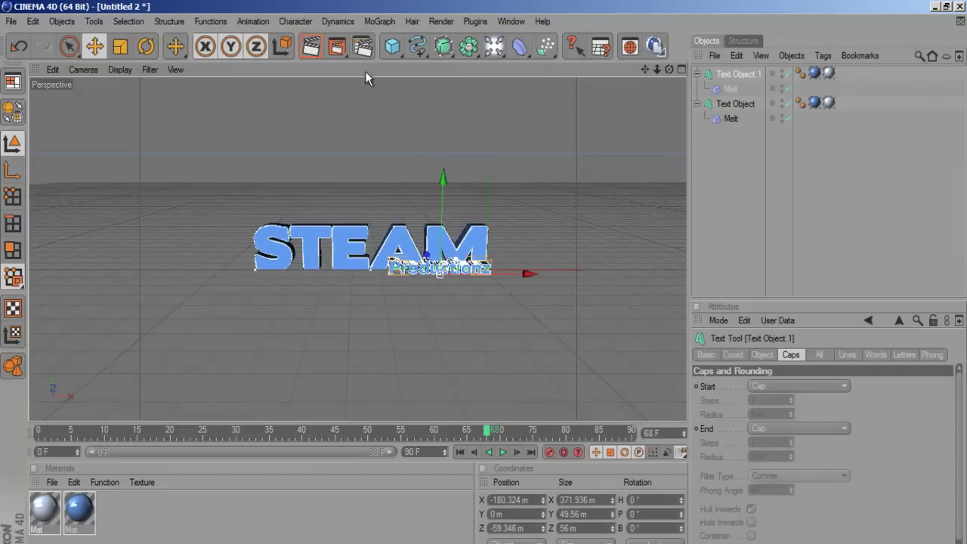
# Step: Add Global Illumination to the render settings using IR + QMC mode, diffuse depth 2, gamma 2.2
pyautogui.click(365, 48)
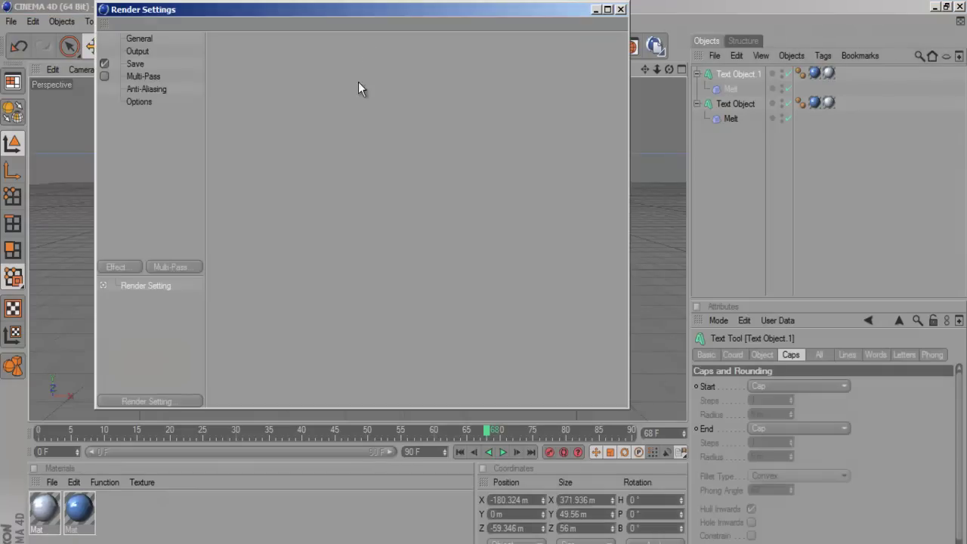
pyautogui.click(129, 269)
pyautogui.click(179, 364)
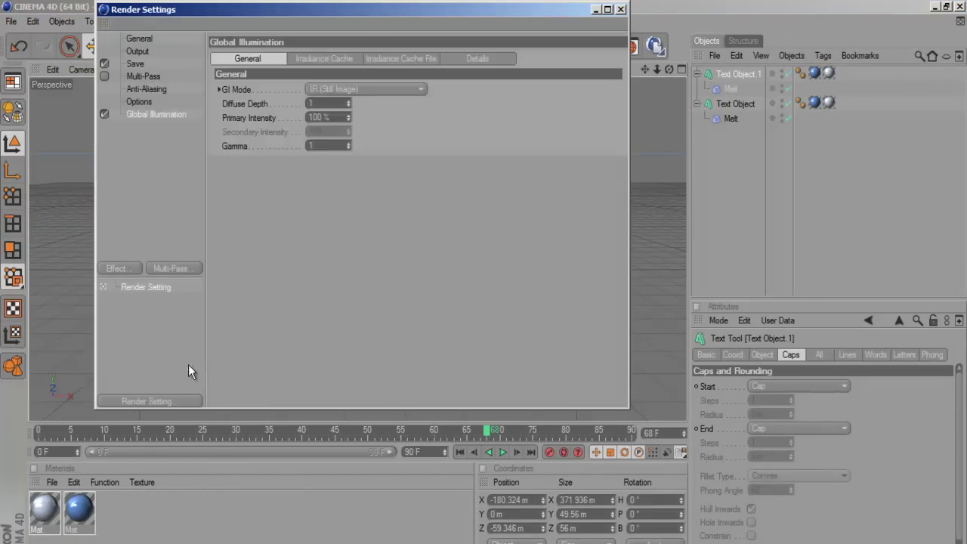
pyautogui.click(332, 91)
pyautogui.click(344, 155)
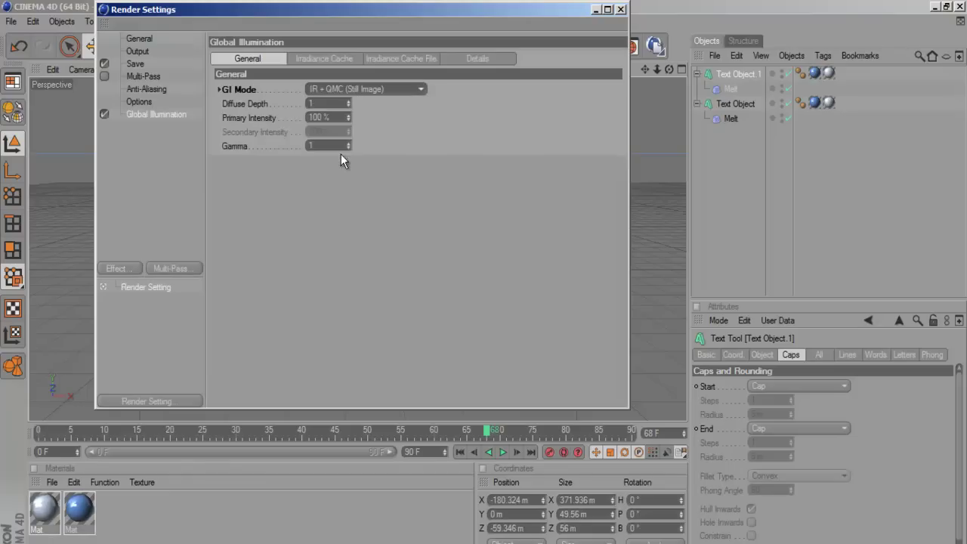
pyautogui.click(347, 102)
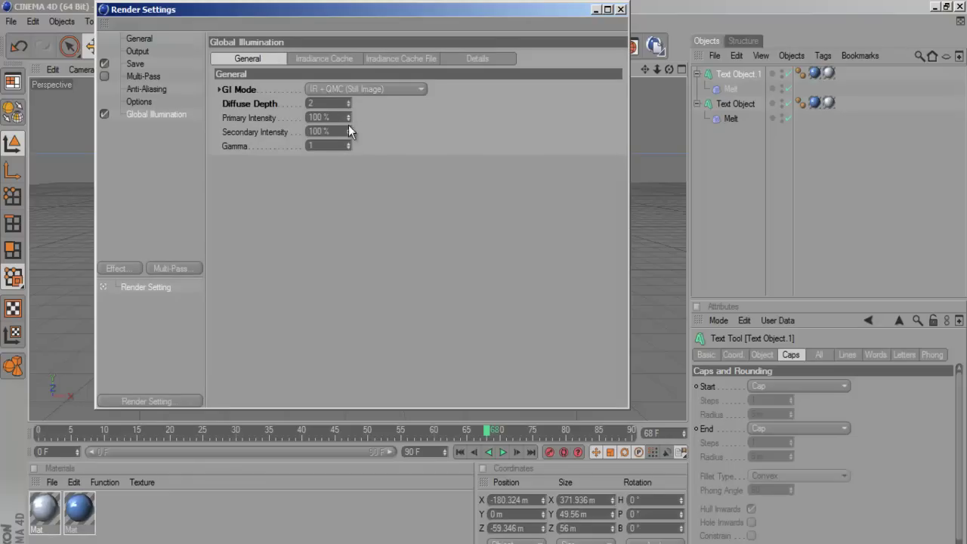
pyautogui.click(329, 145)
pyautogui.write('2.2')
# Step: Set the irradiance cache's Stochastic Samples and Record Density both to Low
pyautogui.click(324, 58)
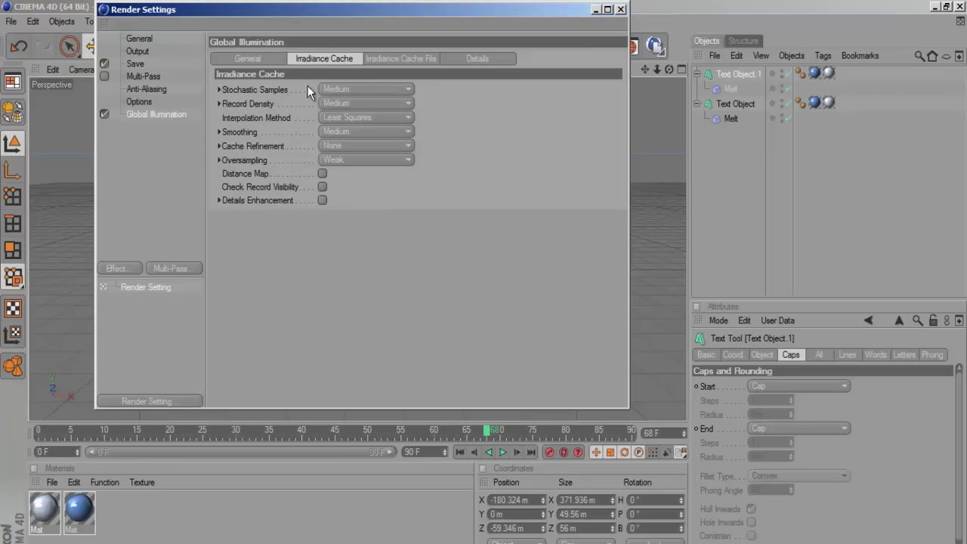
pyautogui.click(344, 89)
pyautogui.click(347, 129)
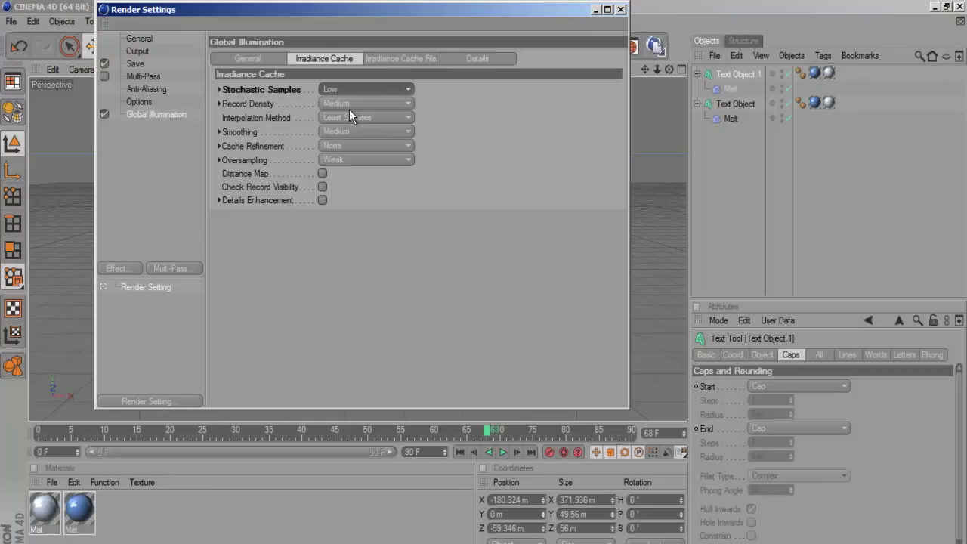
pyautogui.click(349, 105)
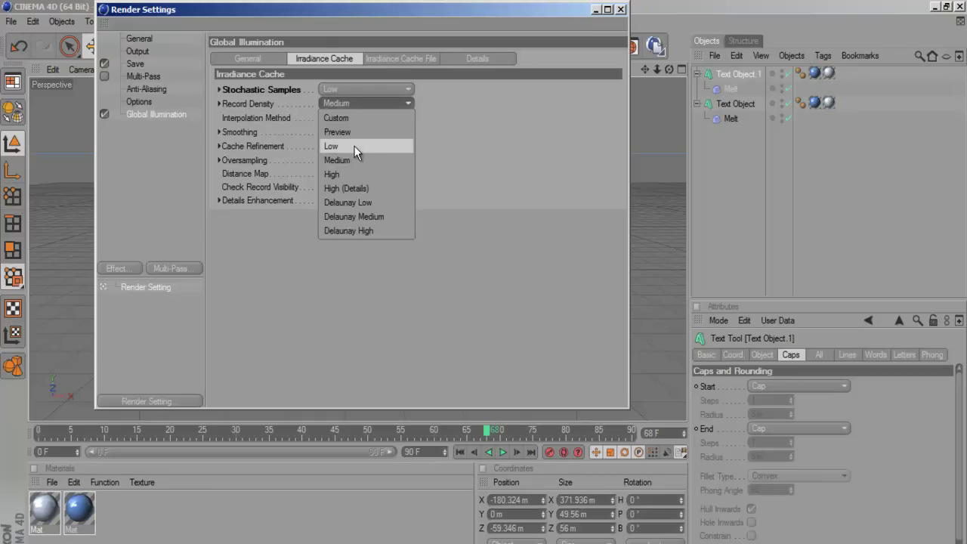
pyautogui.click(355, 145)
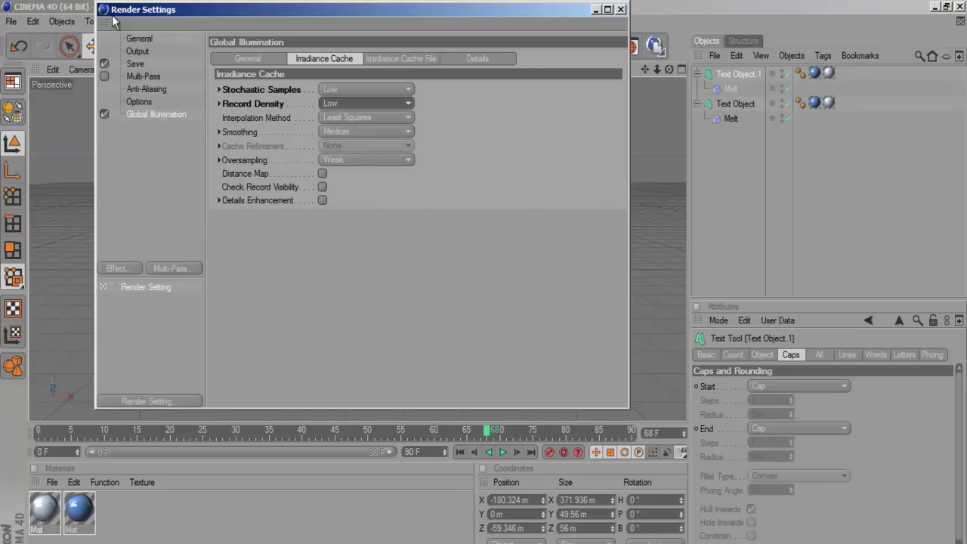
# Step: Add Ambient Occlusion with a maximum ray length of 300 m
pyautogui.click(136, 270)
pyautogui.click(166, 279)
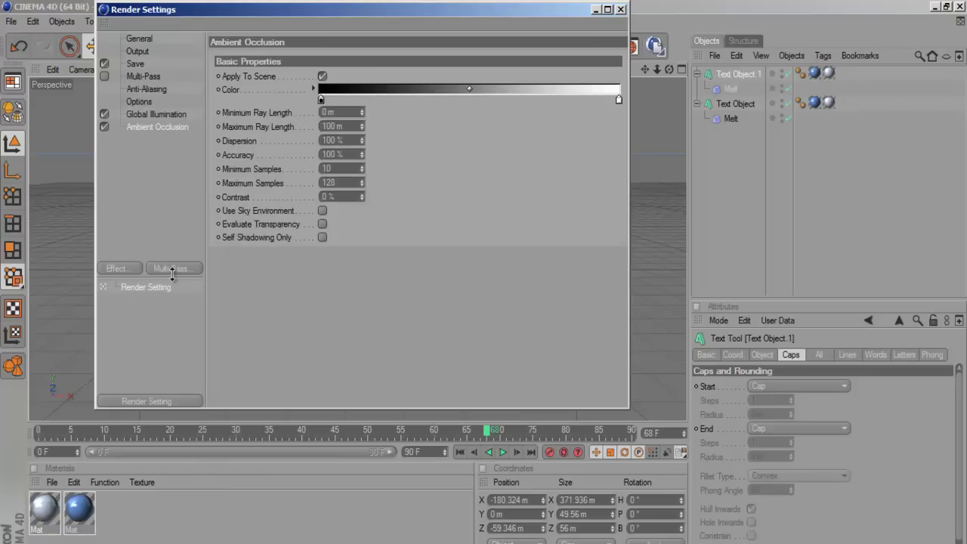
pyautogui.doubleClick(350, 125)
pyautogui.write('300')
pyautogui.press('Return')
# Step: Add the HDR Studio Rig and Seamless Floor presets from the Content Browser to the scene
pyautogui.click(621, 9)
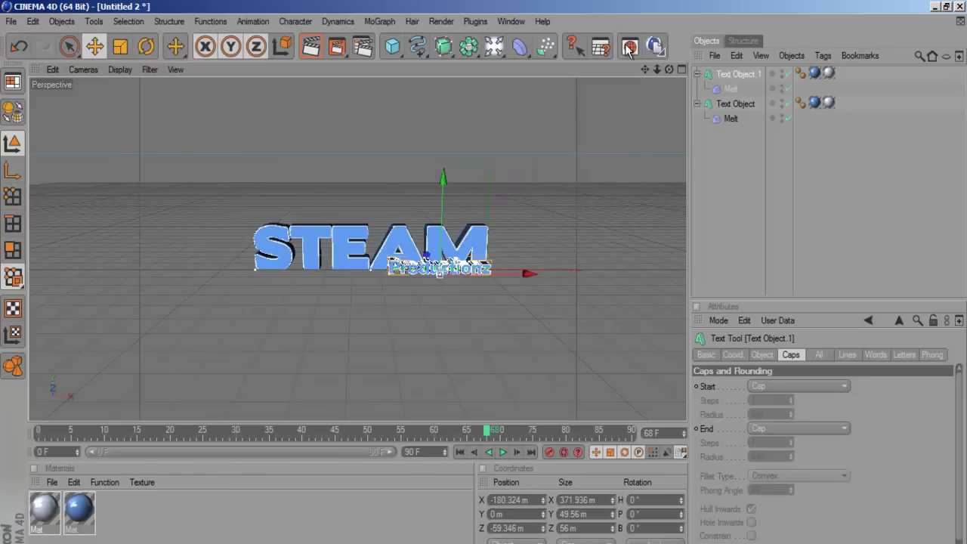
pyautogui.click(630, 47)
pyautogui.moveTo(424, 269); pyautogui.dragTo(710, 190)
pyautogui.moveTo(414, 299); pyautogui.dragTo(742, 245)
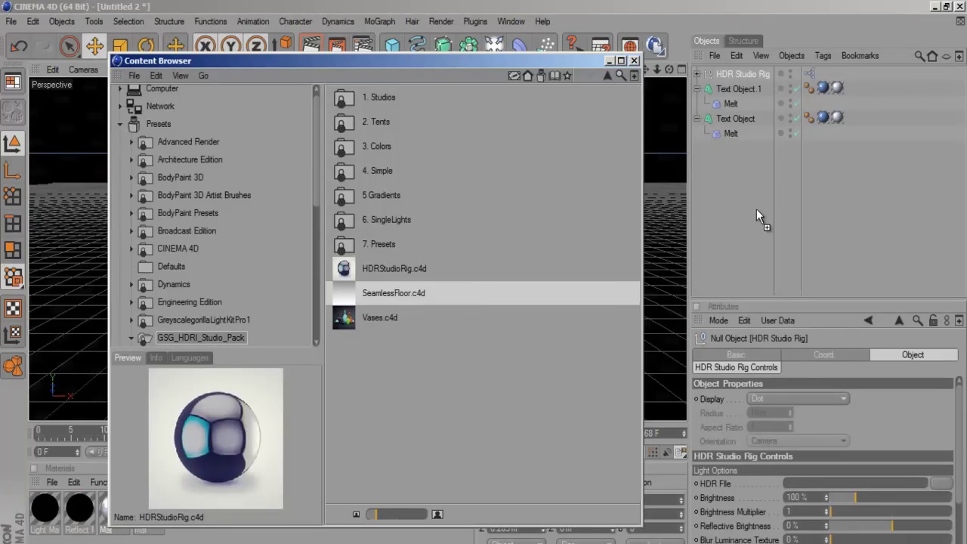
pyautogui.moveTo(756, 209); pyautogui.dragTo(742, 200)
pyautogui.click(635, 60)
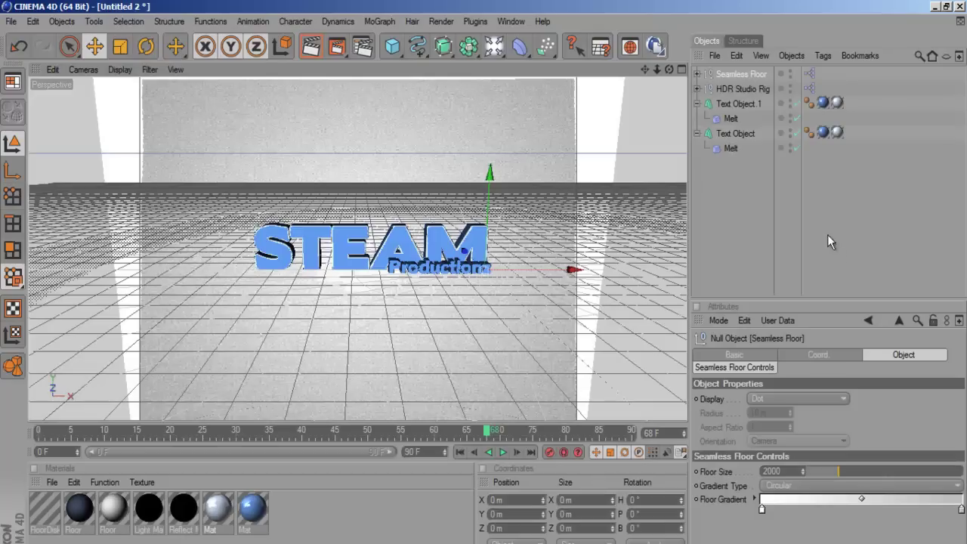
# Step: Load the studio016 HDR image as the HDR Studio Rig's HDR file
pyautogui.click(732, 89)
pyautogui.scroll(-3, 937, 514)
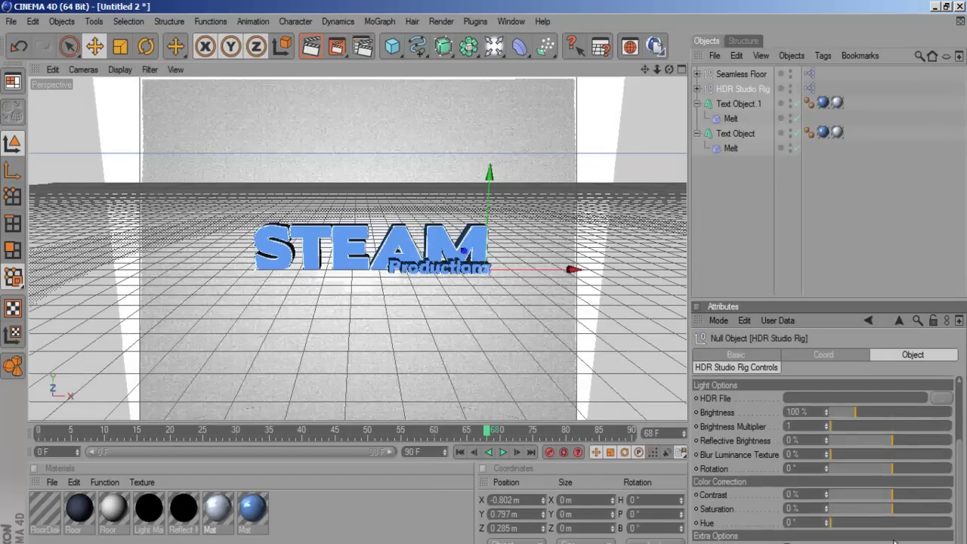
pyautogui.scroll(2, 945, 461)
pyautogui.click(943, 450)
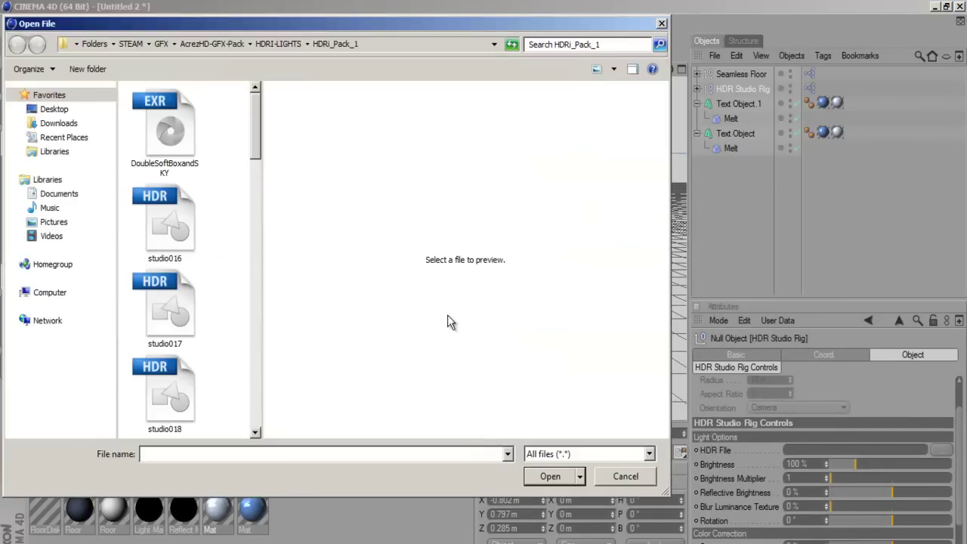
pyautogui.click(166, 157)
pyautogui.click(167, 227)
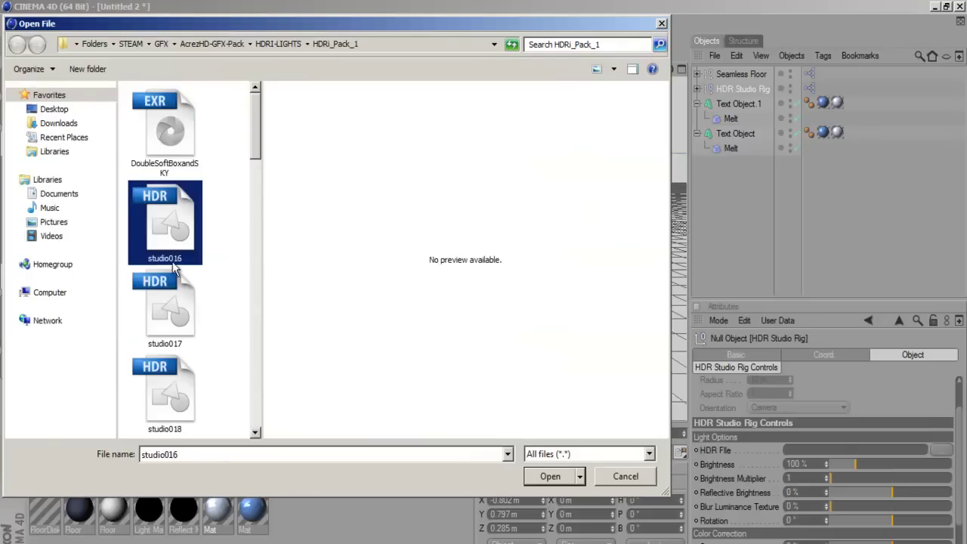
pyautogui.scroll(-10, 181, 297)
pyautogui.doubleClick(170, 226)
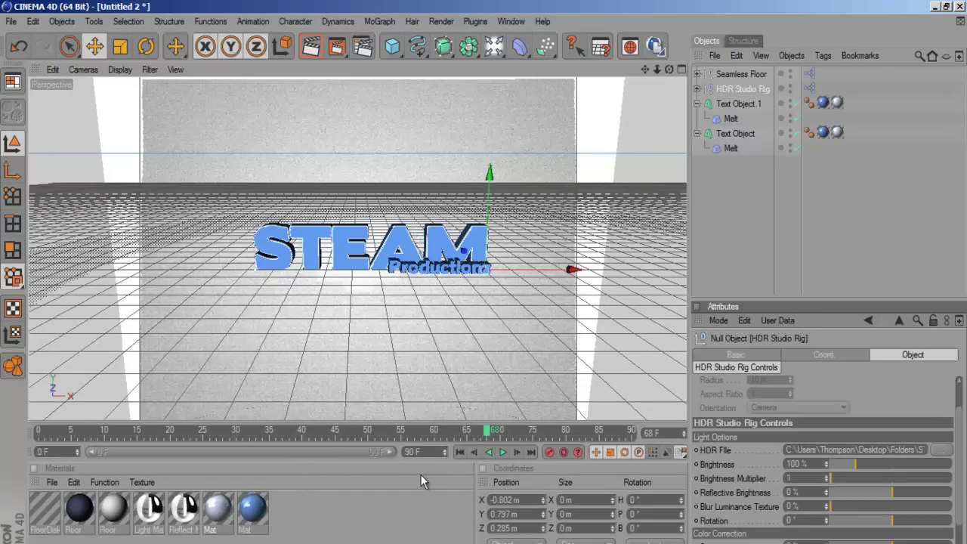
# Step: Set the studio rig brightness to 137%, render a viewport preview, then replay the melt animation
pyautogui.click(865, 465)
pyautogui.click(725, 74)
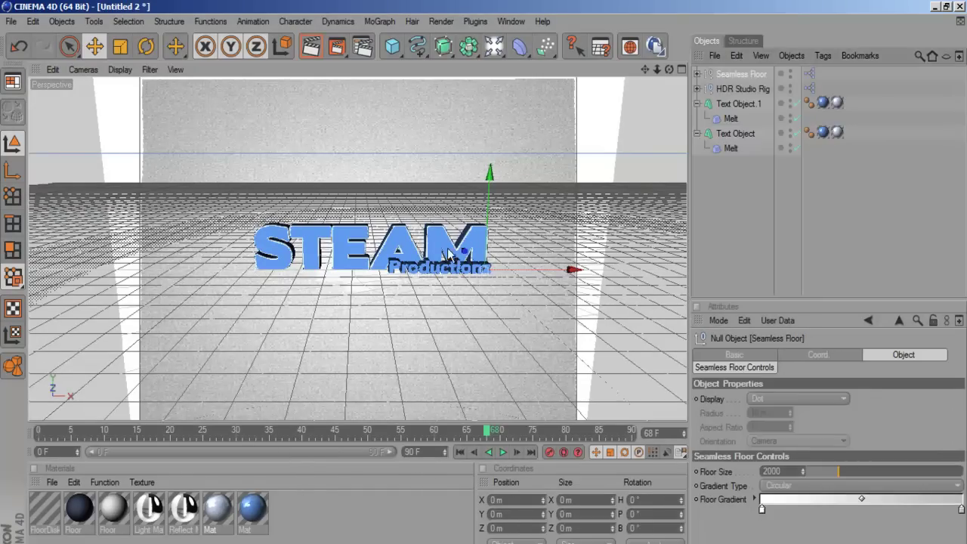
pyautogui.click(312, 54)
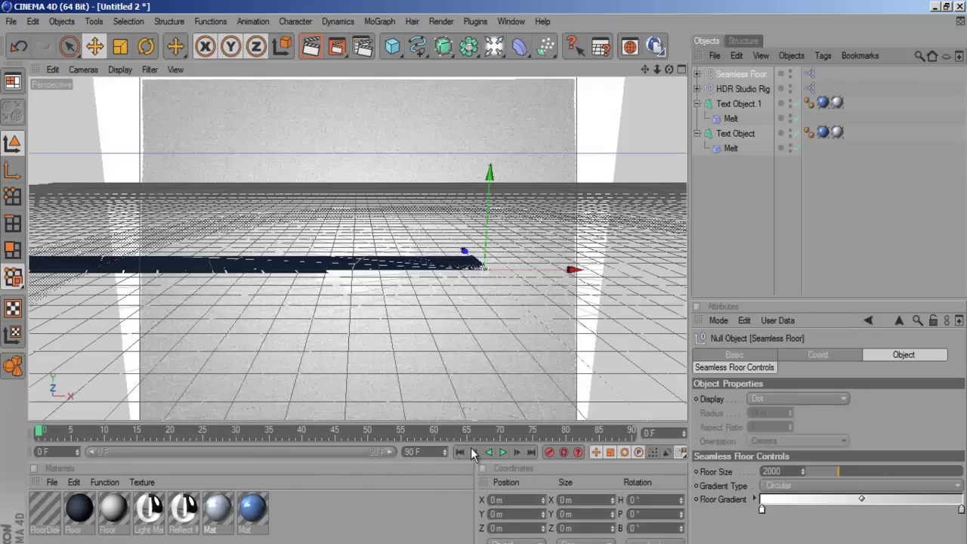
pyautogui.click(503, 452)
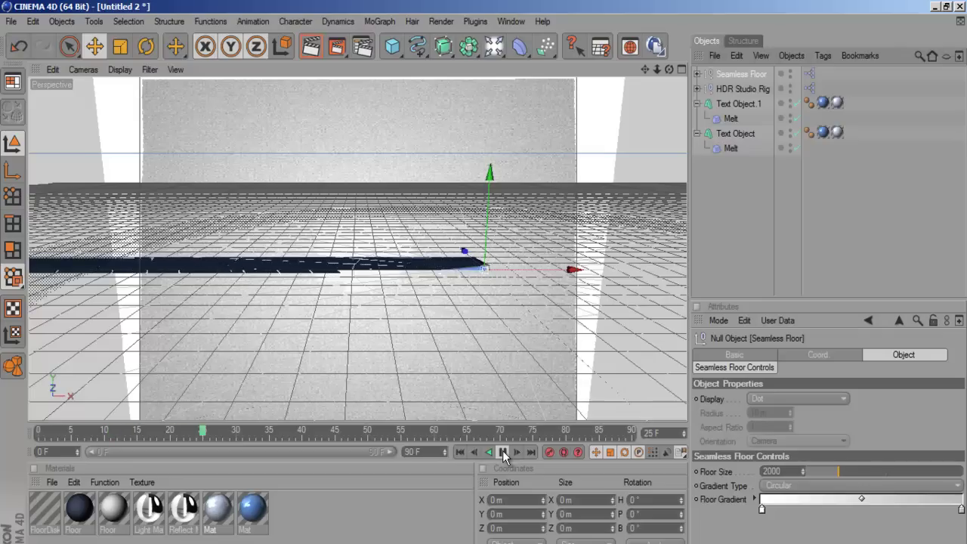
# Step: Preview-render the half-melted text at frame 38, cancel it, then play on to frame 60
pyautogui.click(503, 452)
pyautogui.click(312, 55)
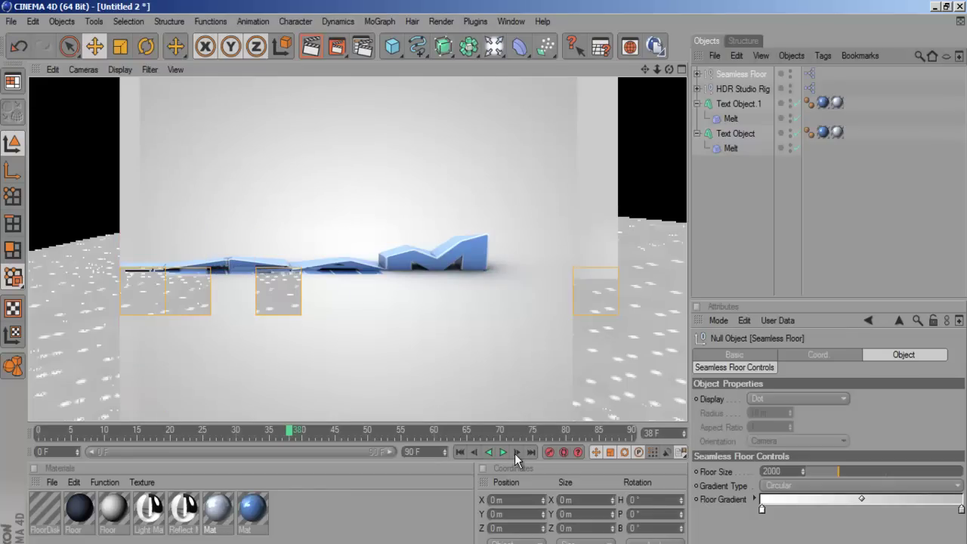
pyautogui.press('Escape')
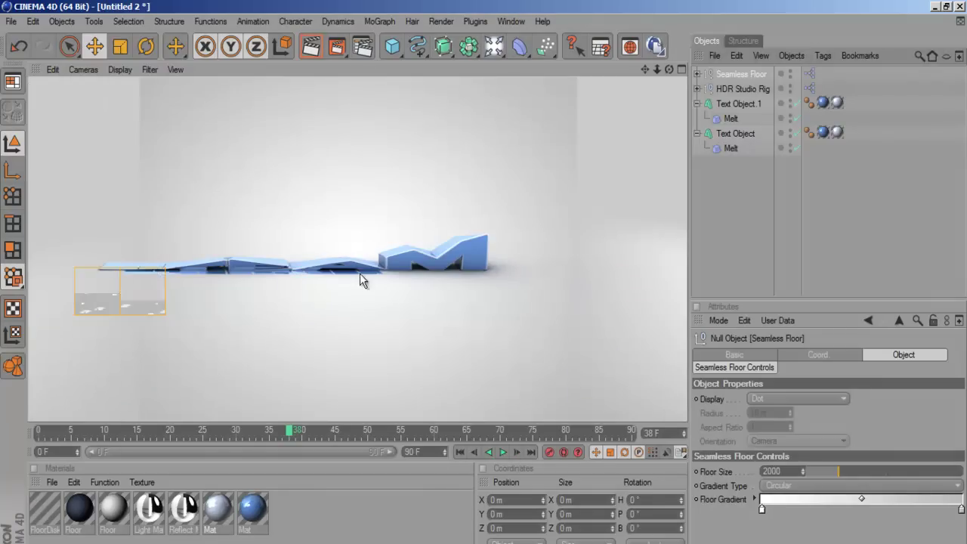
pyautogui.click(503, 453)
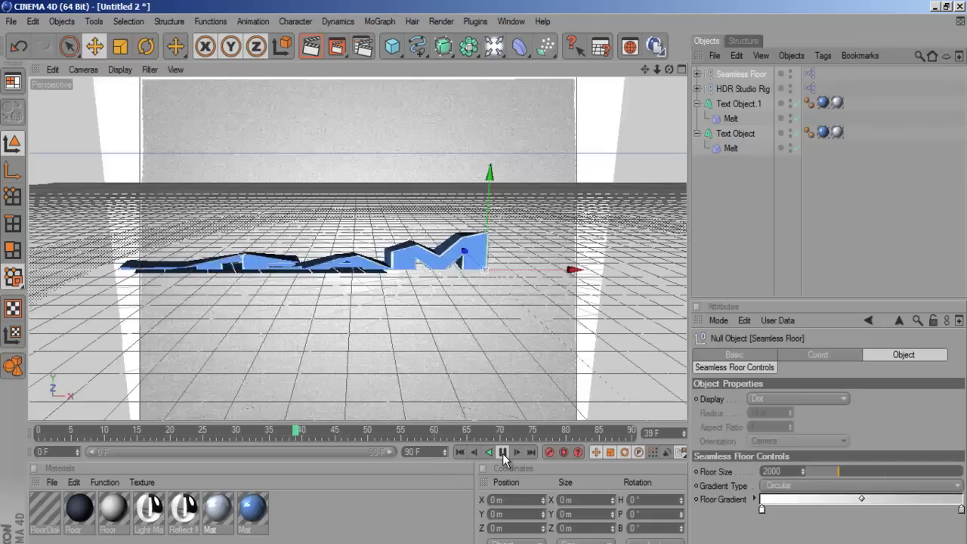
pyautogui.click(503, 452)
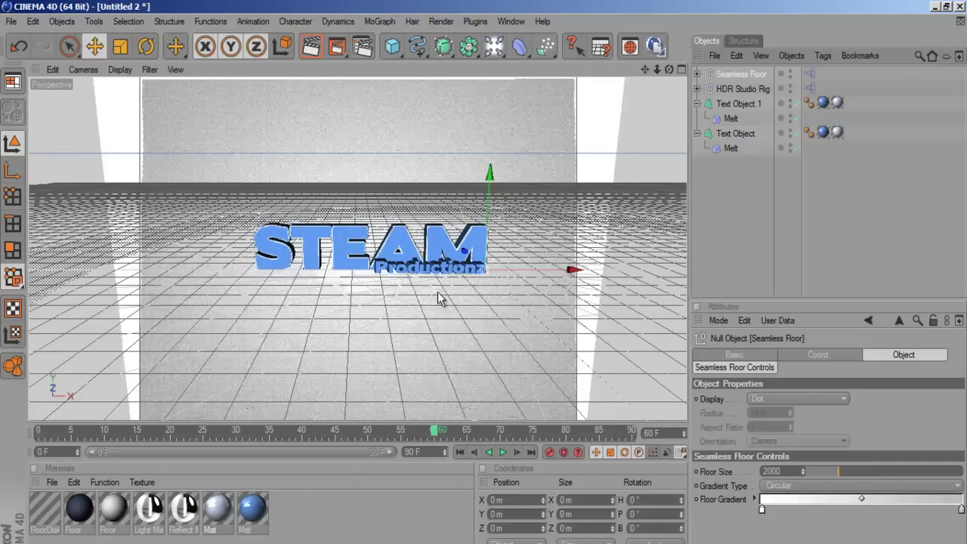
pyautogui.click(444, 274)
# Step: Change the subline text to youtube.com/STEAMProductionz and its height to 37 m
pyautogui.click(730, 105)
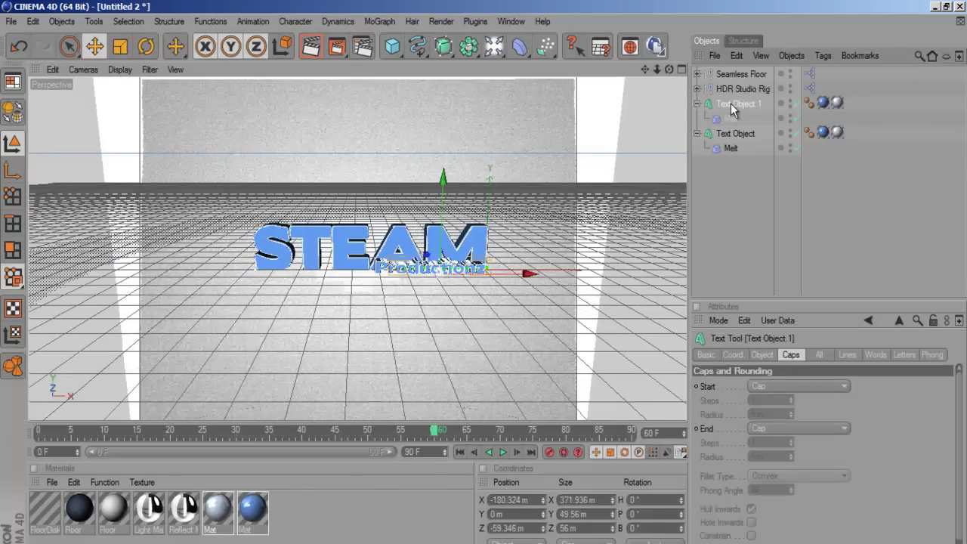
pyautogui.click(763, 356)
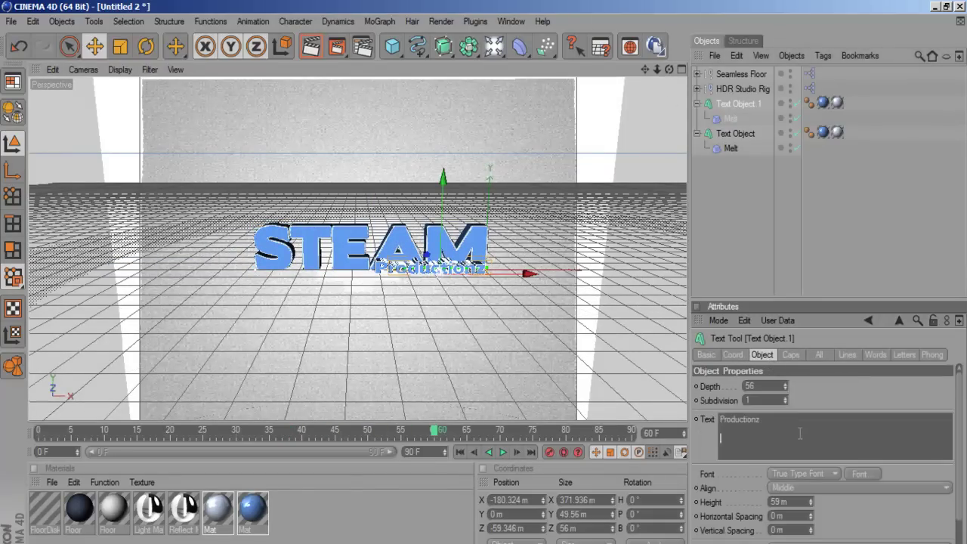
pyautogui.write('youtube.com/STEAMProductionz')
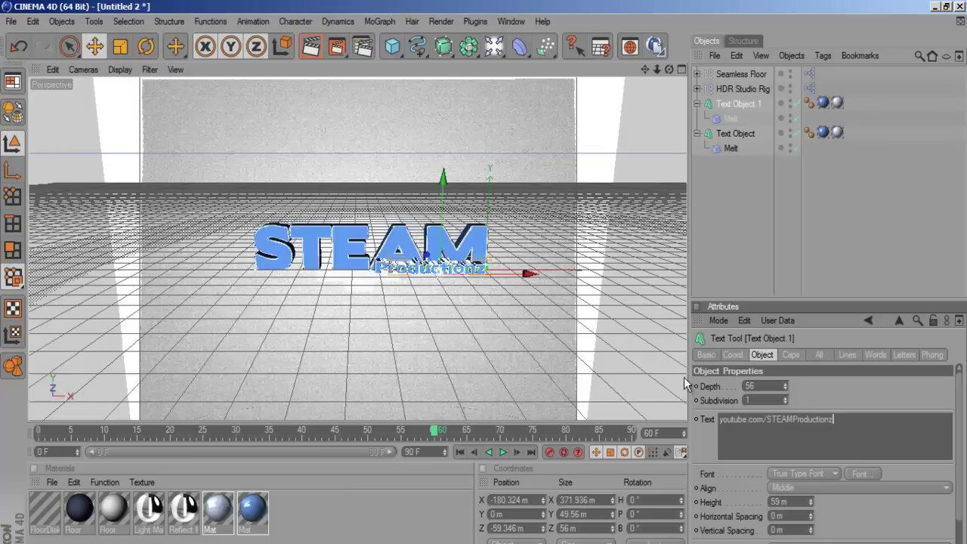
pyautogui.moveTo(813, 502); pyautogui.dragTo(813, 527)
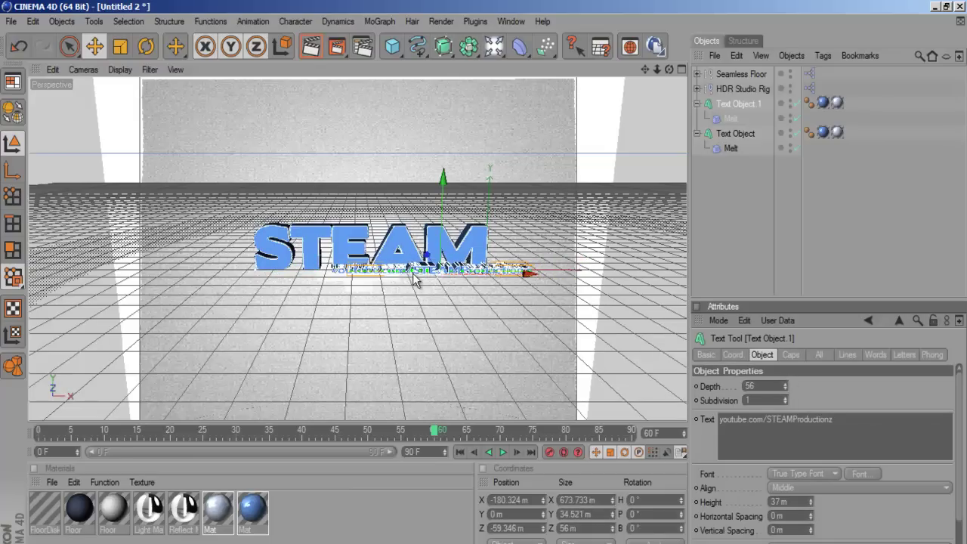
# Step: Replay the melt from the first frame, pausing at frame 26 and stopping at frame 65
pyautogui.click(459, 452)
pyautogui.click(504, 453)
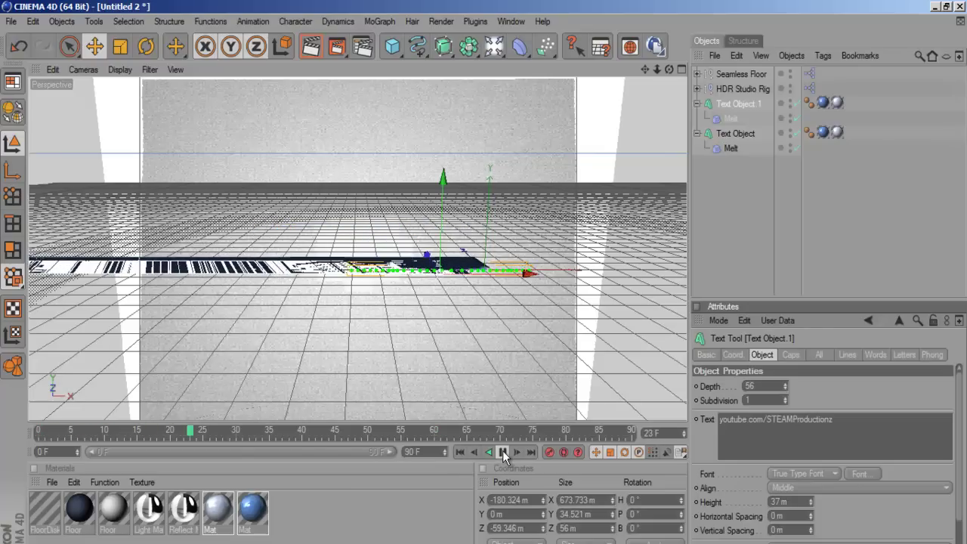
pyautogui.click(503, 452)
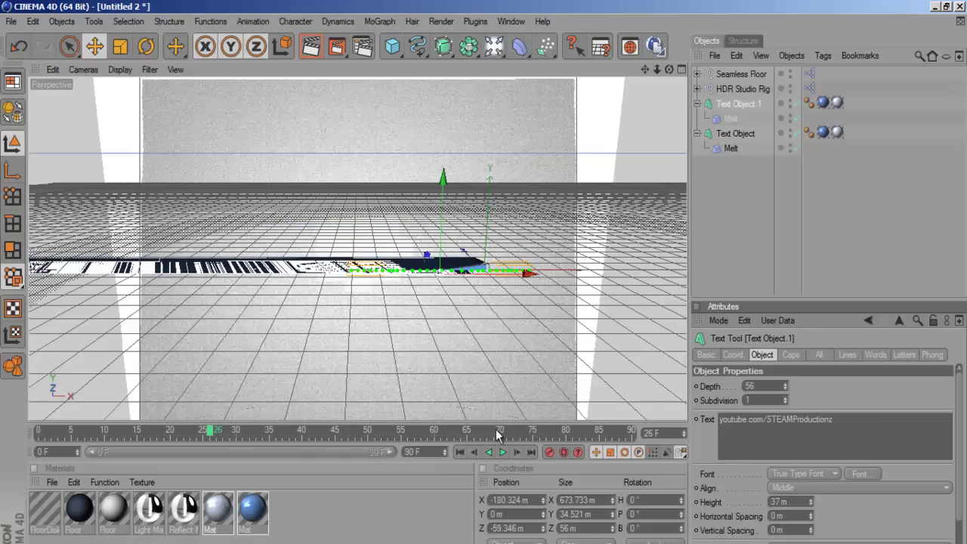
pyautogui.click(505, 453)
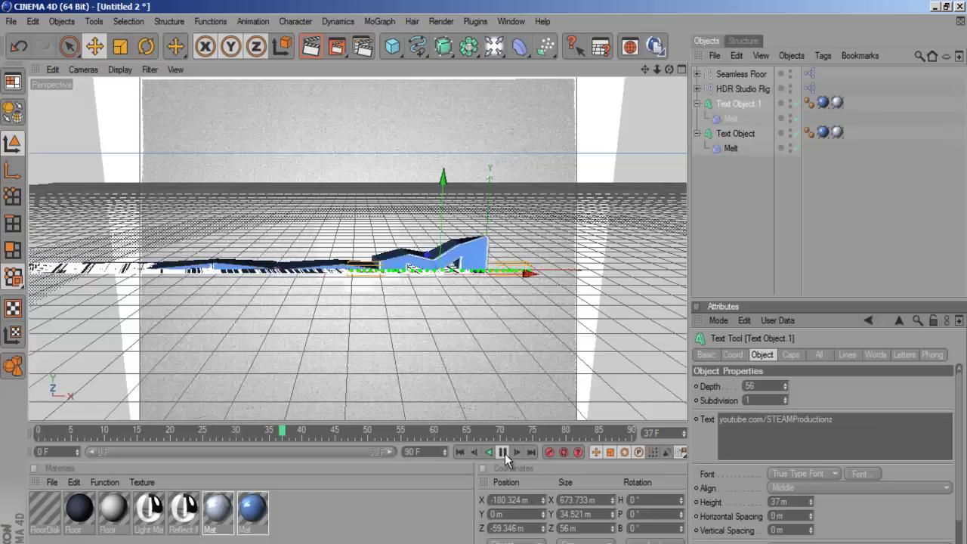
pyautogui.click(503, 452)
# Step: Render the active viewport to preview the finished scene at frame 65
pyautogui.click(311, 47)
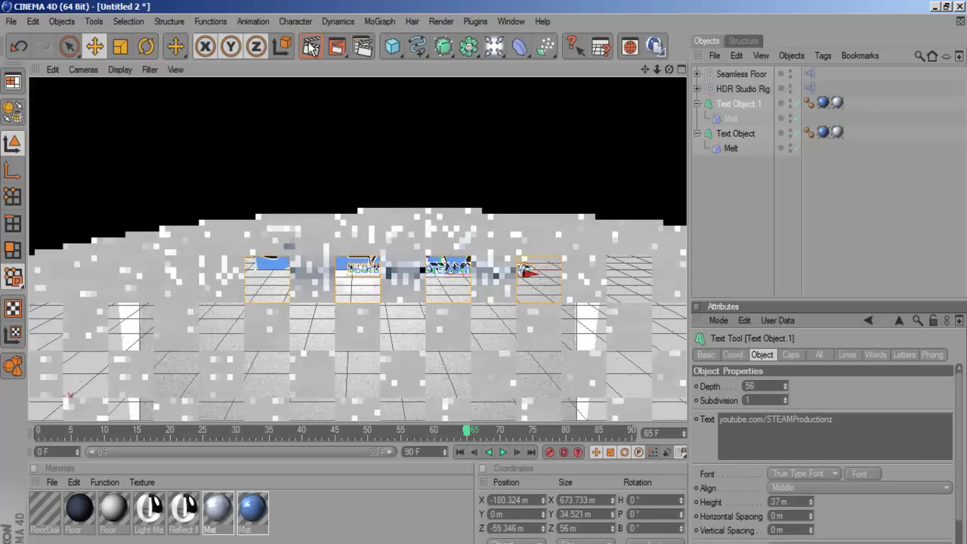